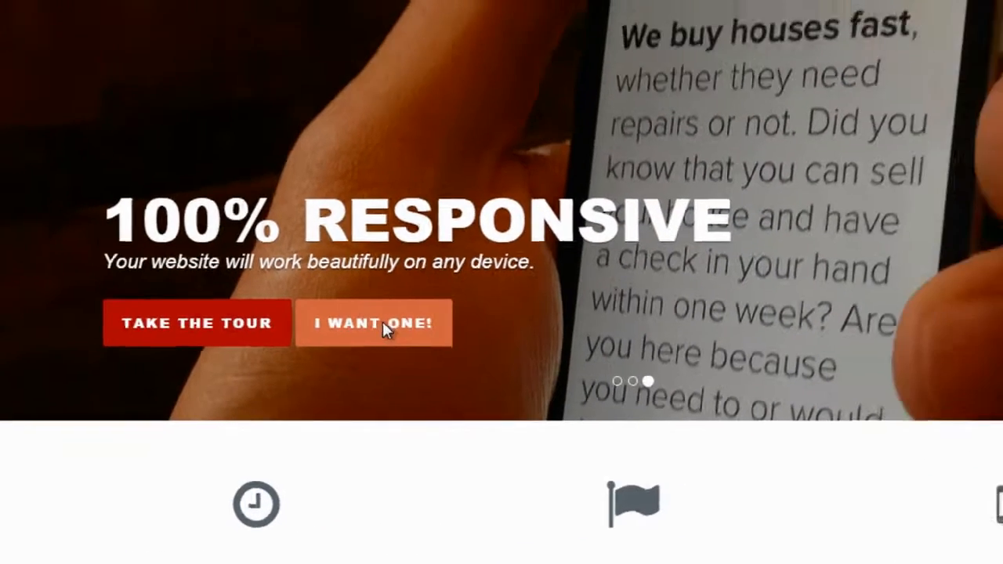
Step: Open the pricing page and start the sign-up for a House Wholesaling Site
left_click(457, 284)
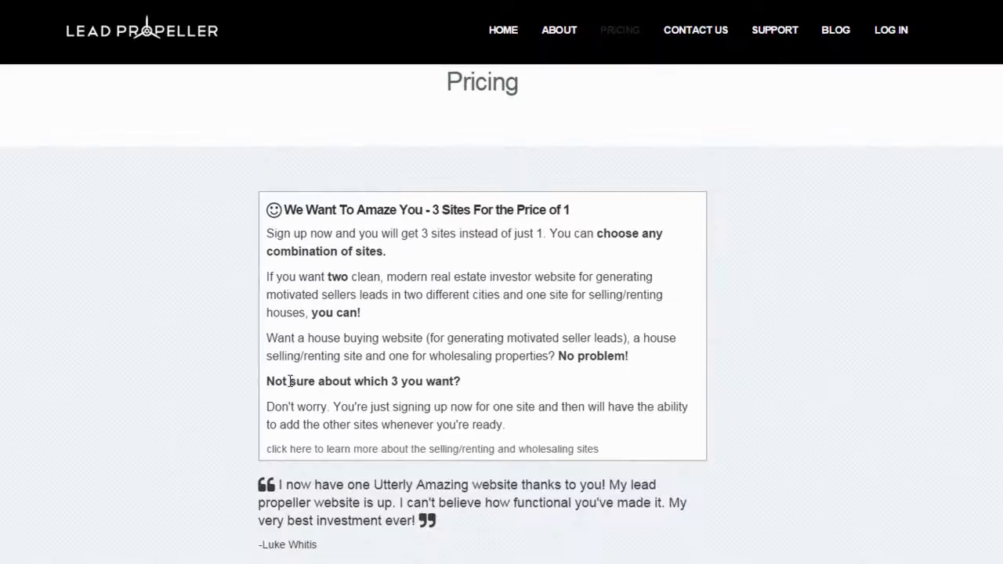
scroll(290, 382, "down", 12)
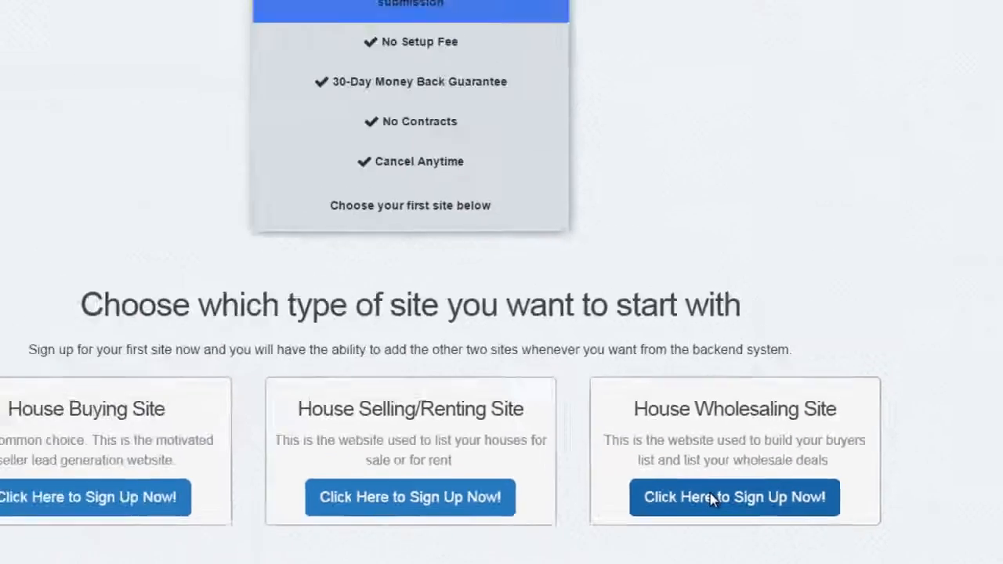
left_click(642, 454)
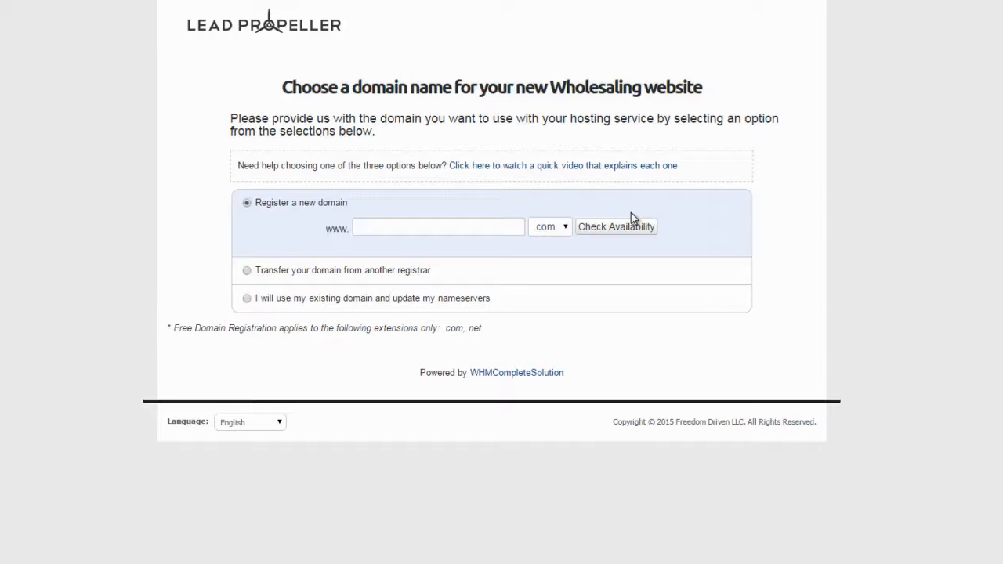
Step: Check the availability of the new domain landbuyerscentral.com and continue with it to checkout
left_click(497, 223)
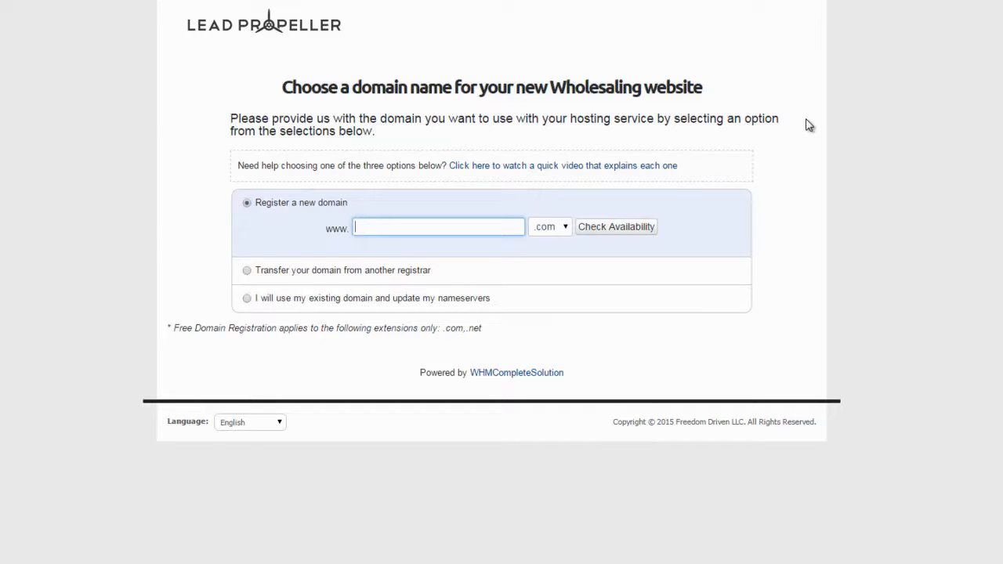
type("landbuyerscentral")
left_click(639, 233)
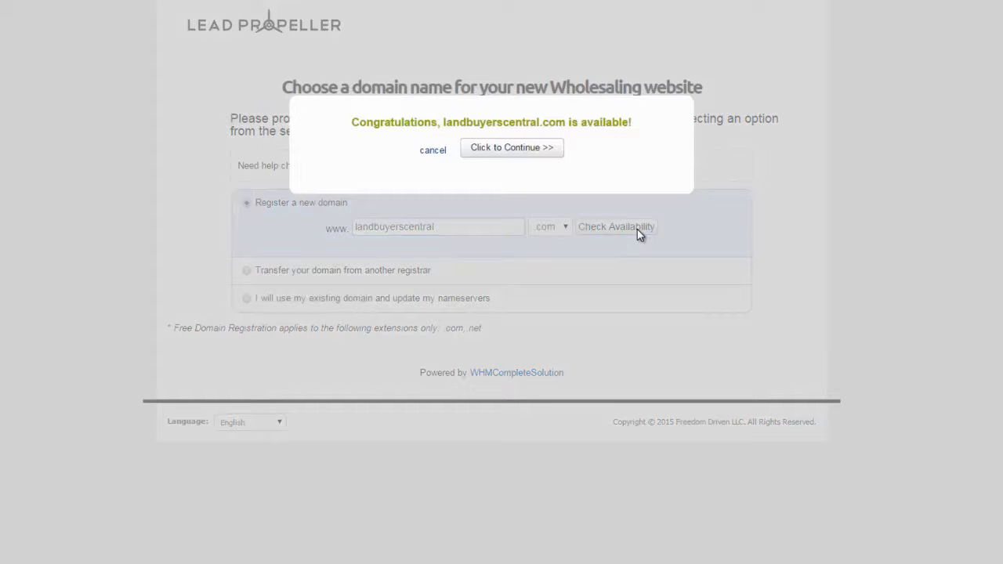
left_click(533, 148)
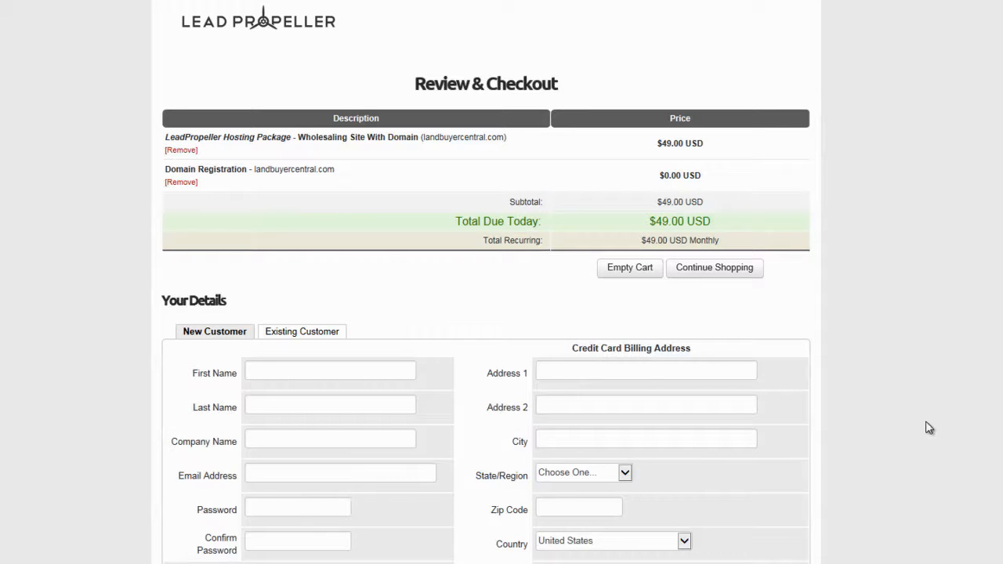
Step: Apply the promotional code RETIPSTER to the order and check the total due today
scroll(858, 401, "down", 5)
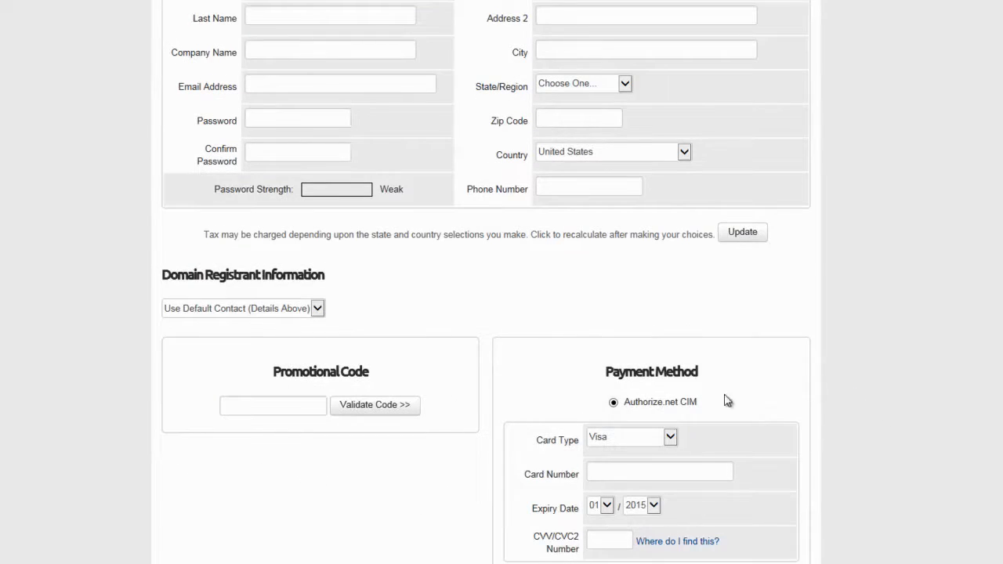
left_click(314, 405)
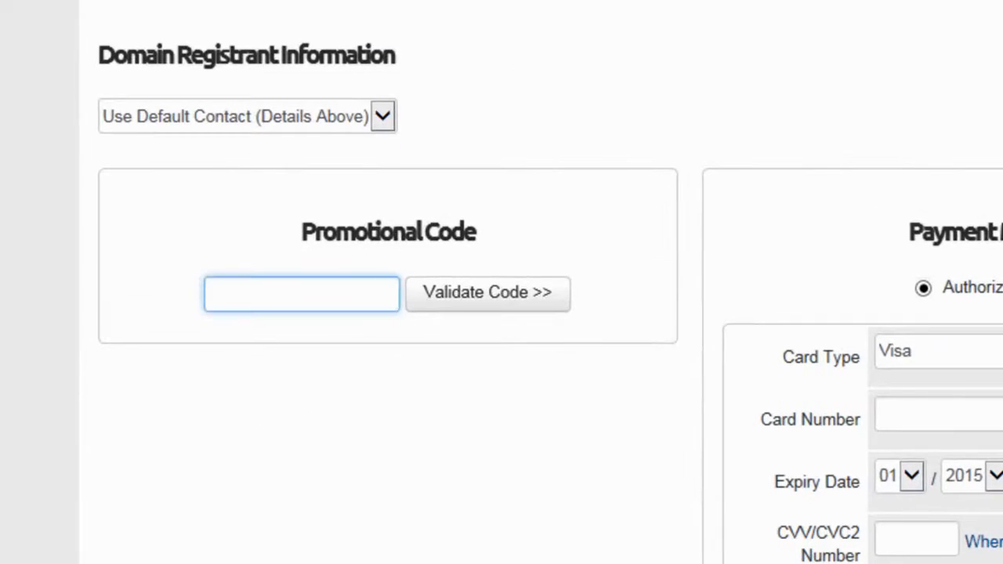
type("RETIPSTER")
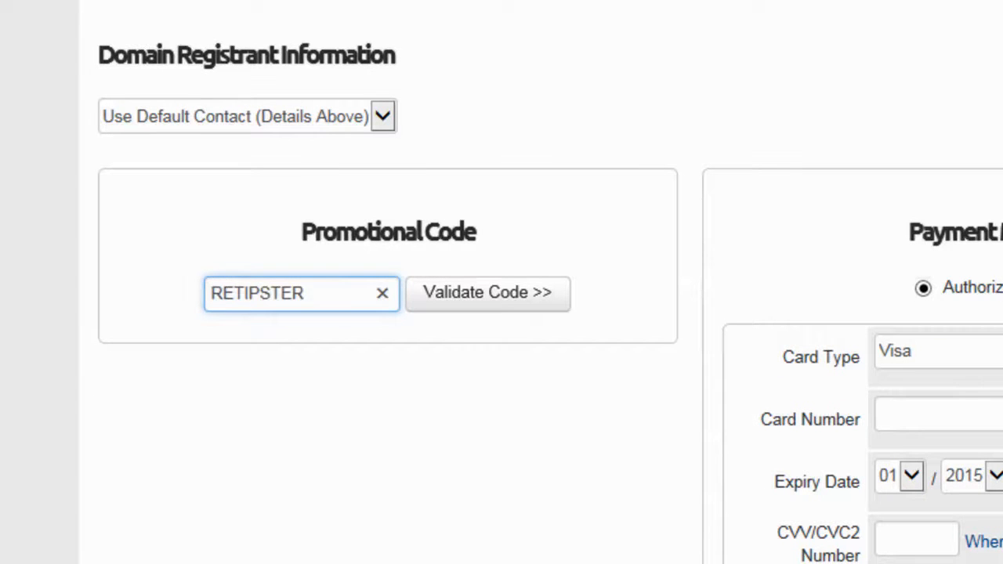
left_click(517, 306)
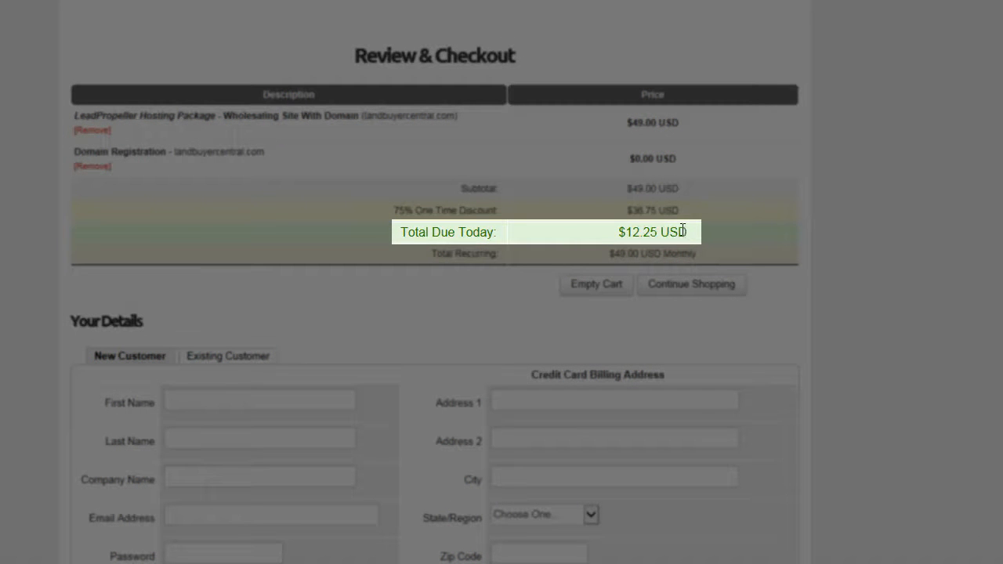
left_click_drag(640, 229, 612, 224)
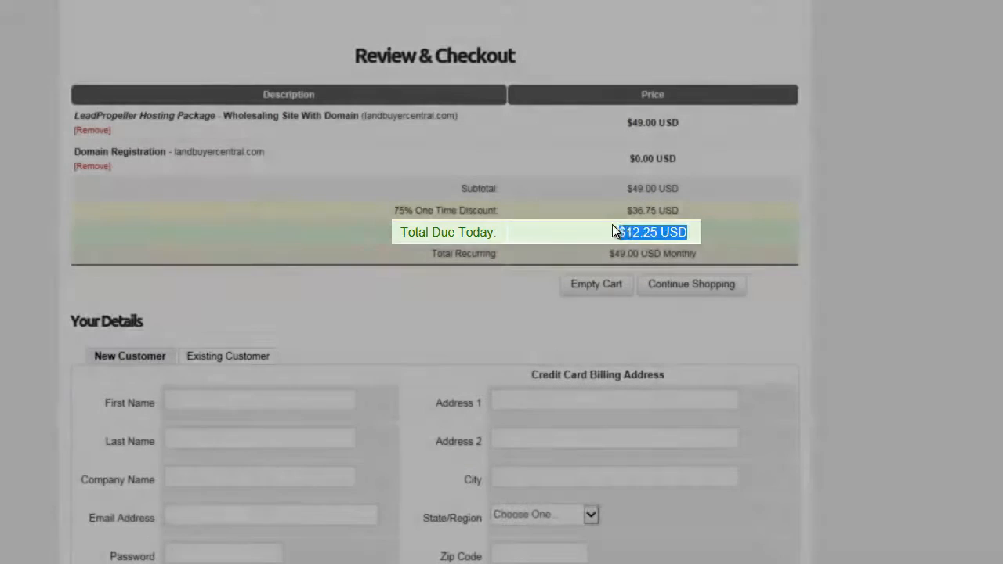
left_click(886, 292)
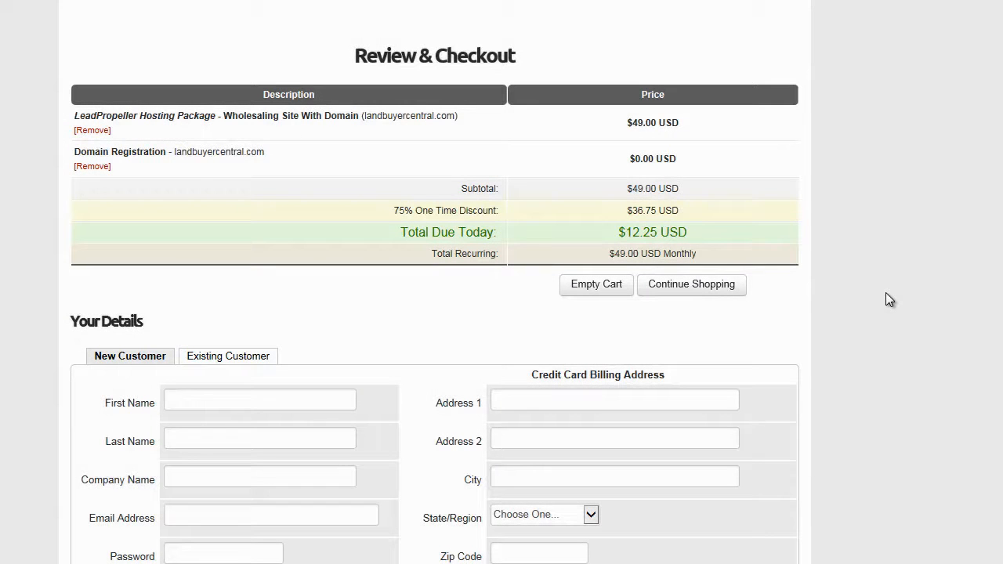
Step: Fill in the new customer's name, company, email address, account password and credit card billing address
left_click(261, 399)
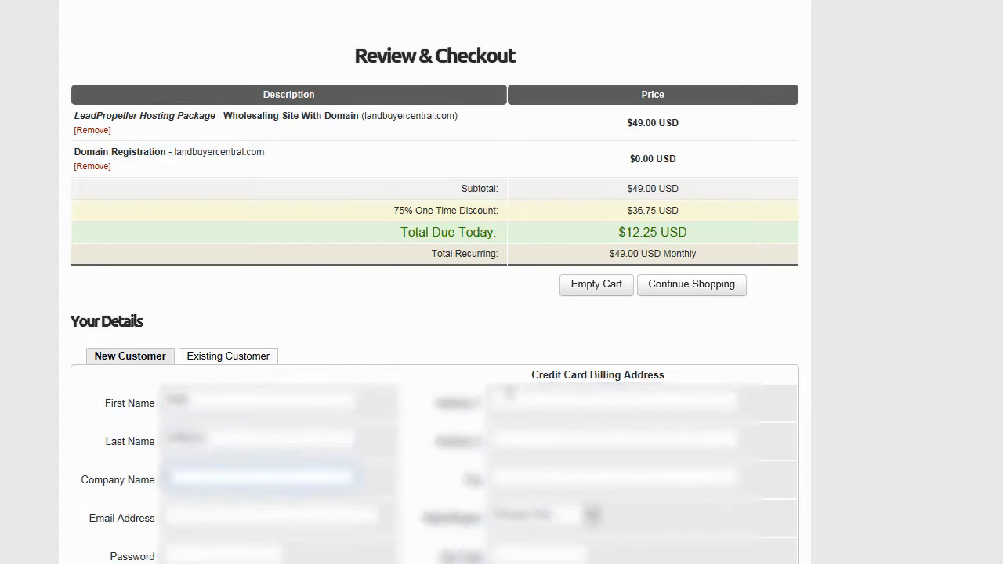
type("REtealty")
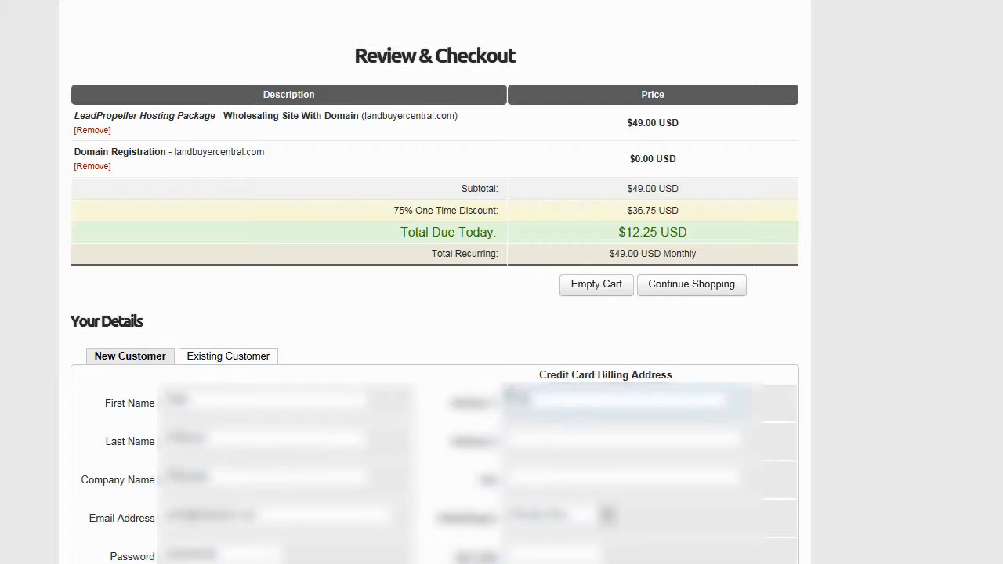
type("PO Box 1")
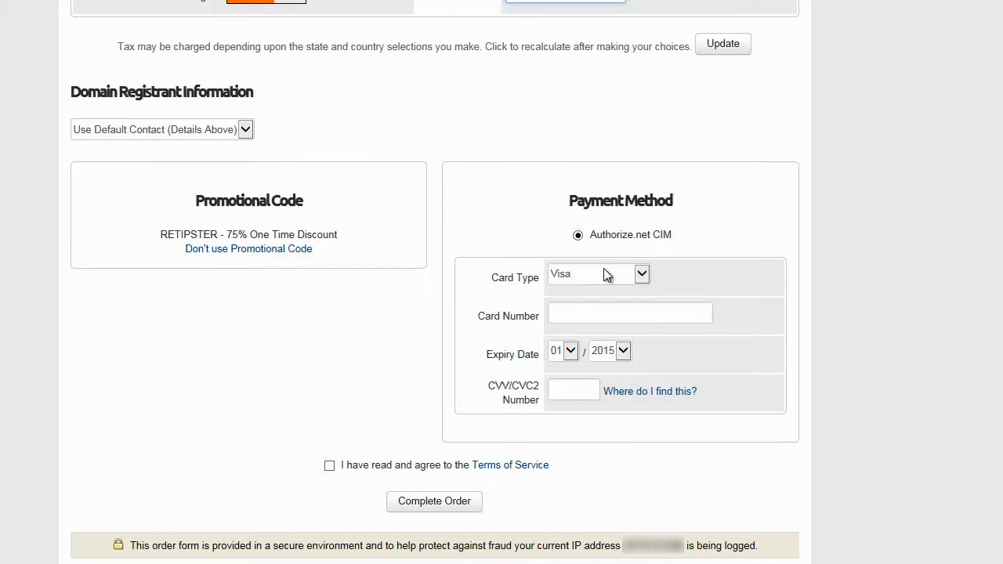
Step: Enter the payment card's number, CVV code and expiry date under the payment method
left_click(654, 314)
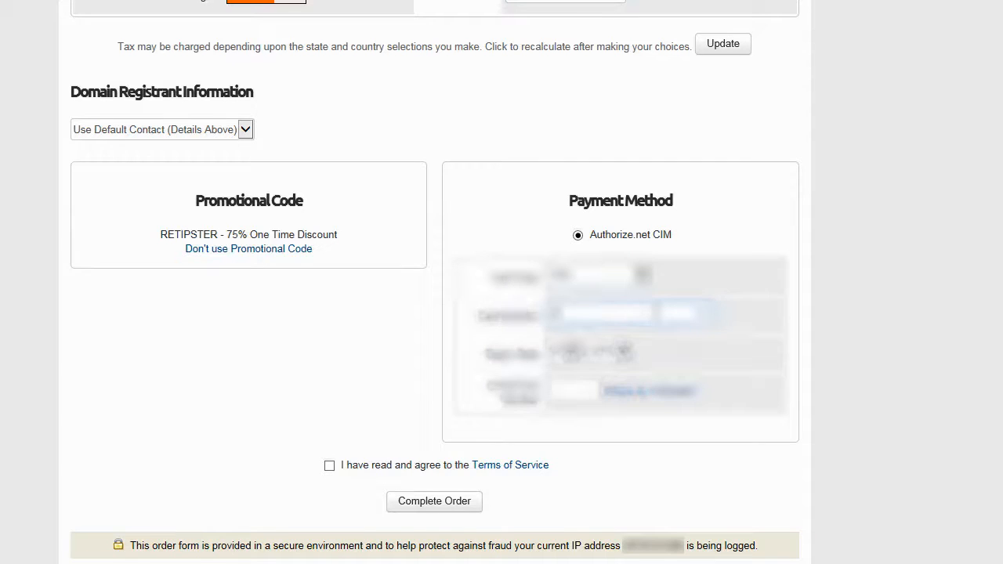
type("*************")
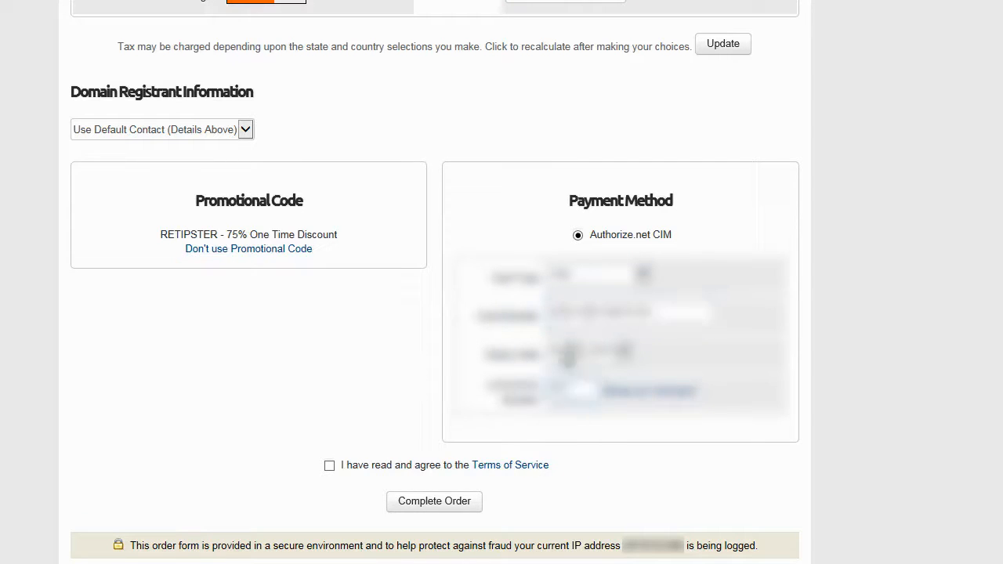
left_click(570, 355)
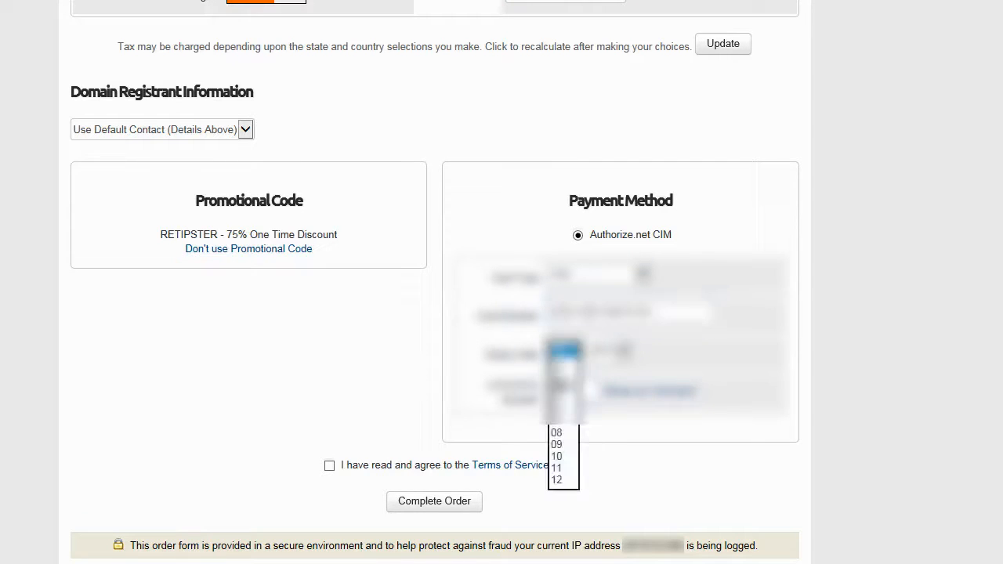
left_click(565, 384)
left_click(623, 355)
left_click(610, 385)
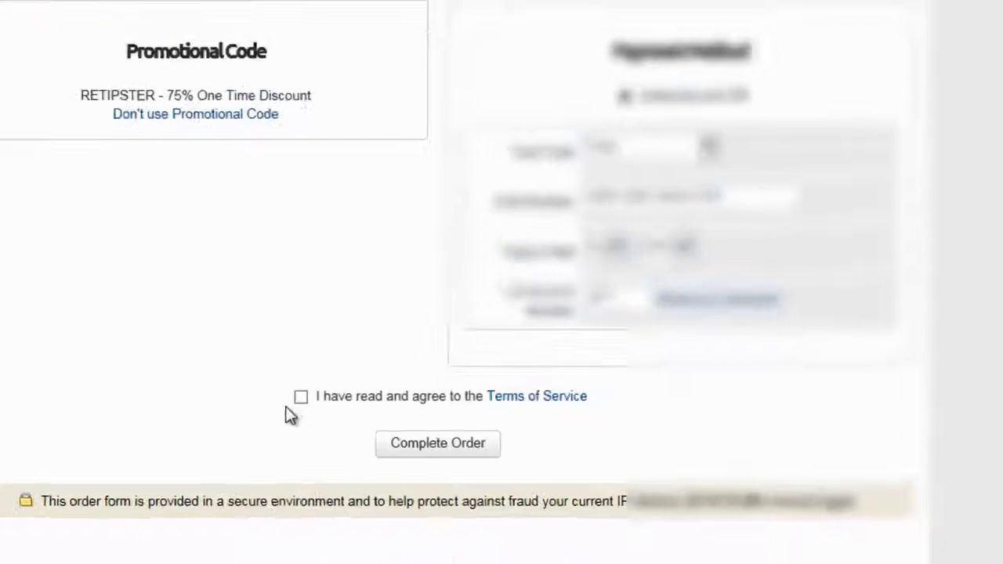
Step: Agree to the Terms of Service and complete the order
left_click(329, 465)
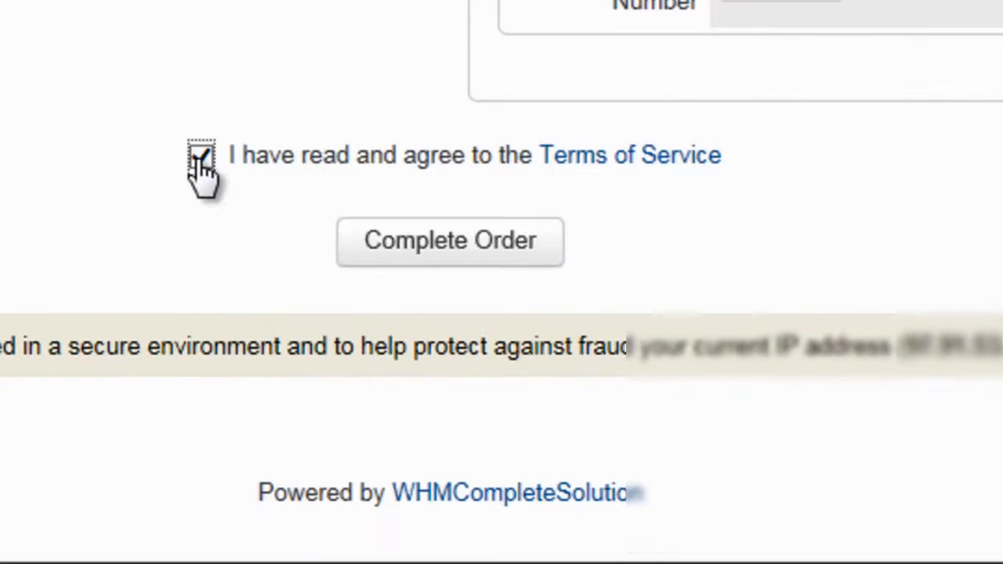
left_click(475, 249)
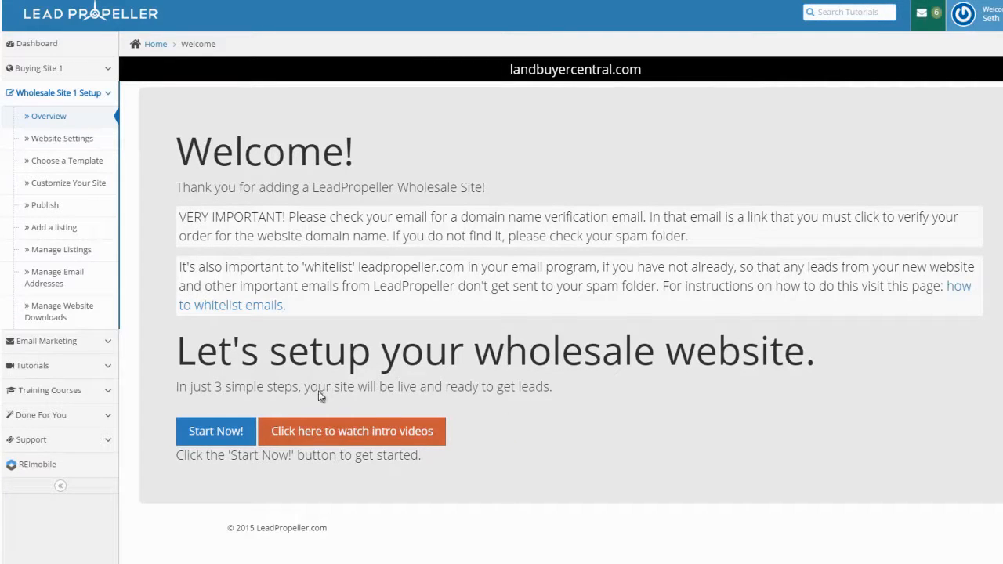
Step: Start the wholesale website setup and save the website settings with the lead email, target location and business information
left_click(219, 439)
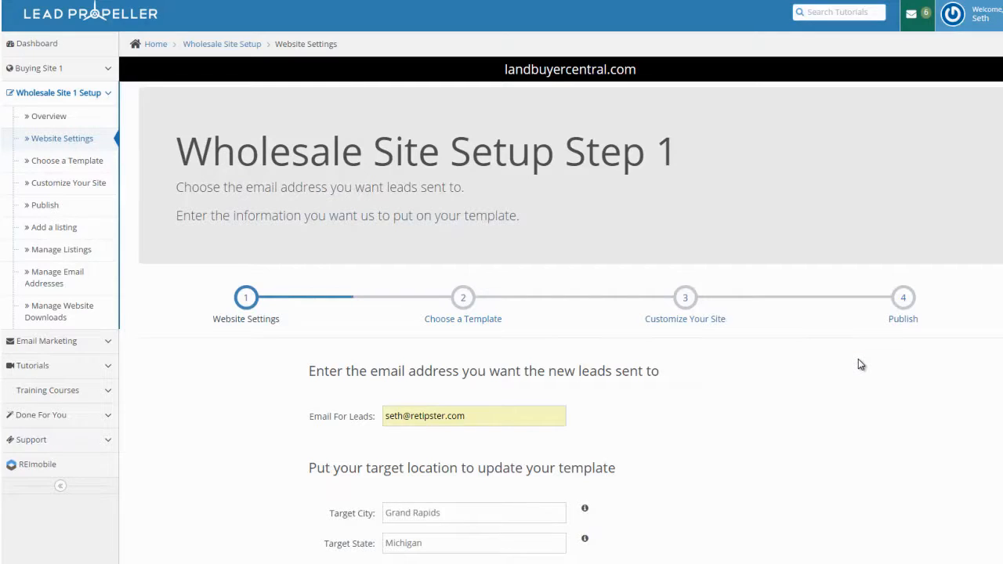
scroll(860, 365, "down", 3)
scroll(863, 371, "down", 1)
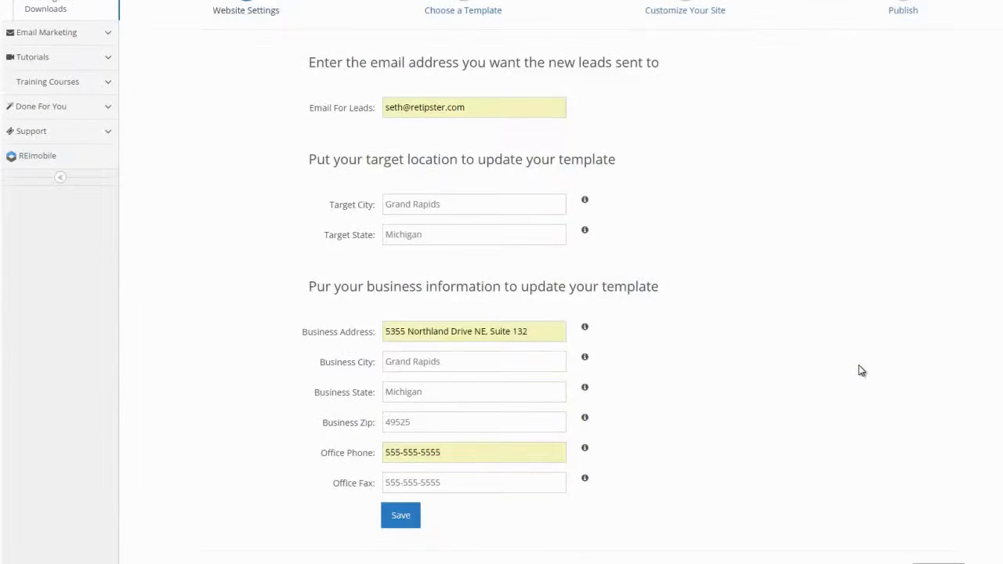
left_click(408, 519)
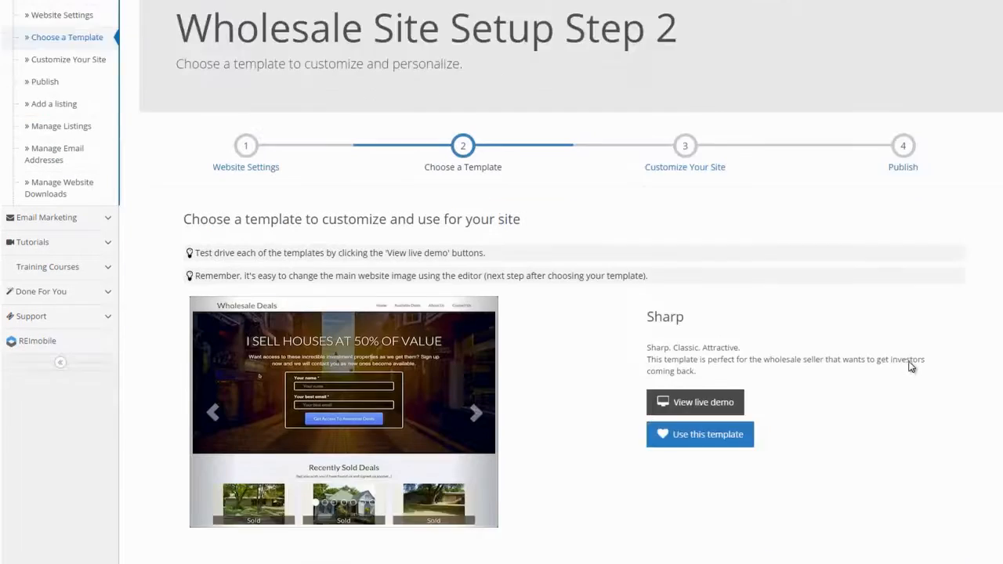
Step: Examine the available wholesale site templates and view the live demo of the Grand template
scroll(909, 330, "down", 1)
scroll(912, 367, "down", 3)
scroll(909, 371, "down", 6)
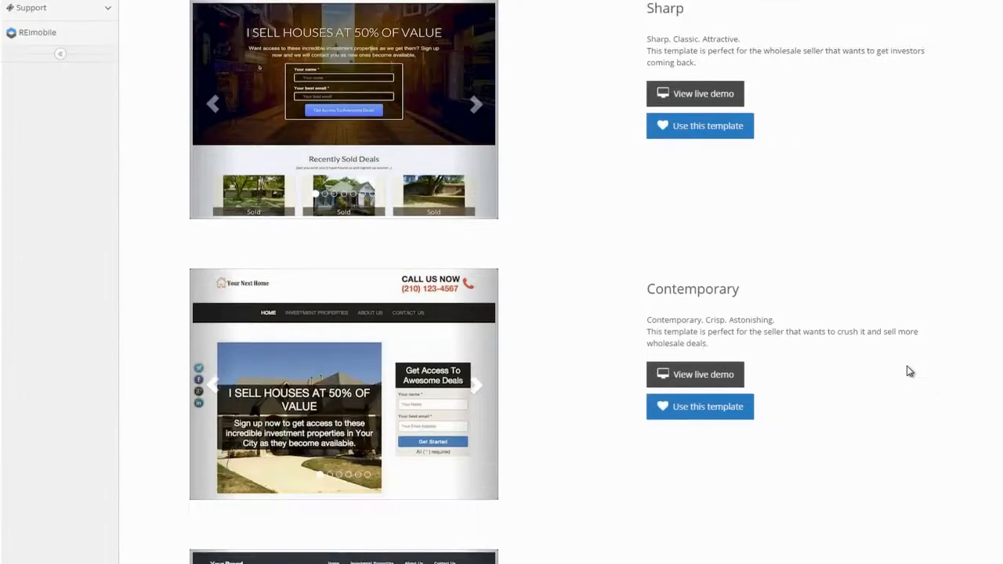
scroll(907, 375, "down", 10)
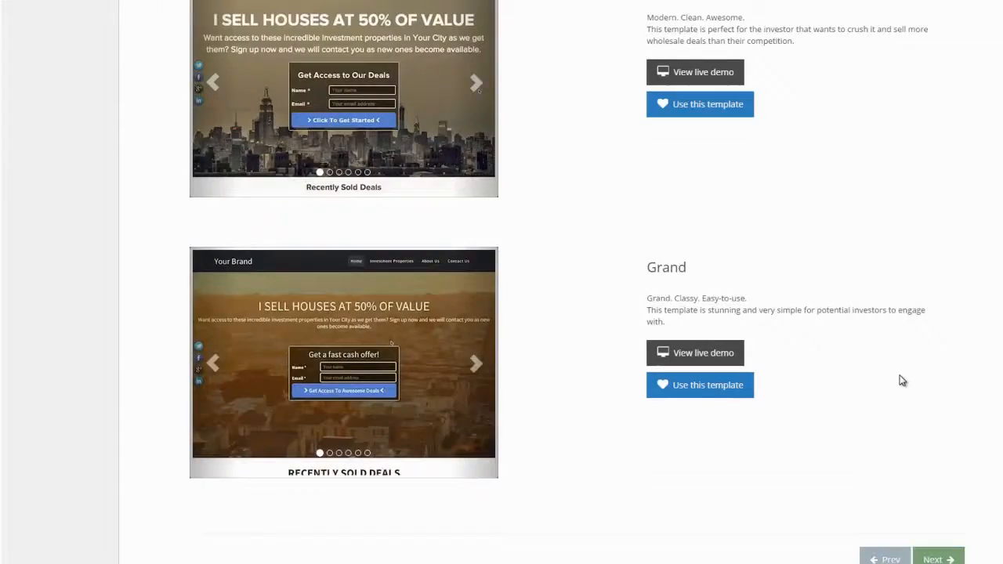
scroll(902, 381, "up", 20)
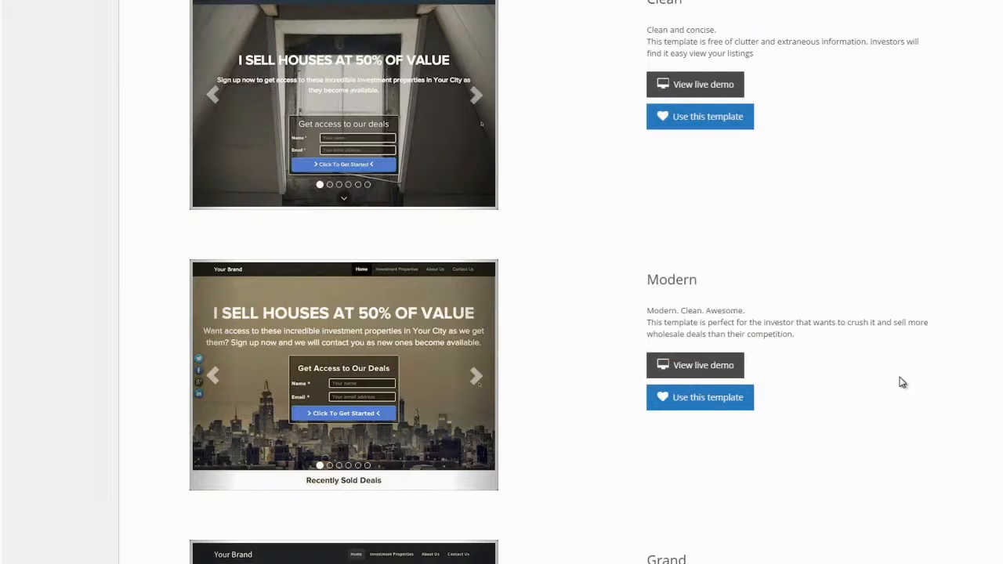
scroll(901, 381, "down", 4)
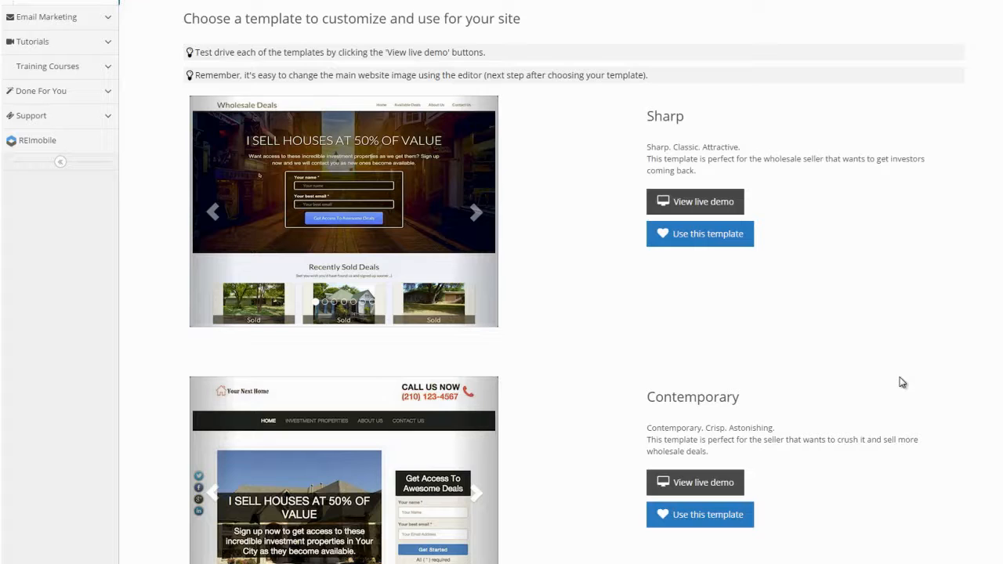
scroll(900, 382, "down", 13)
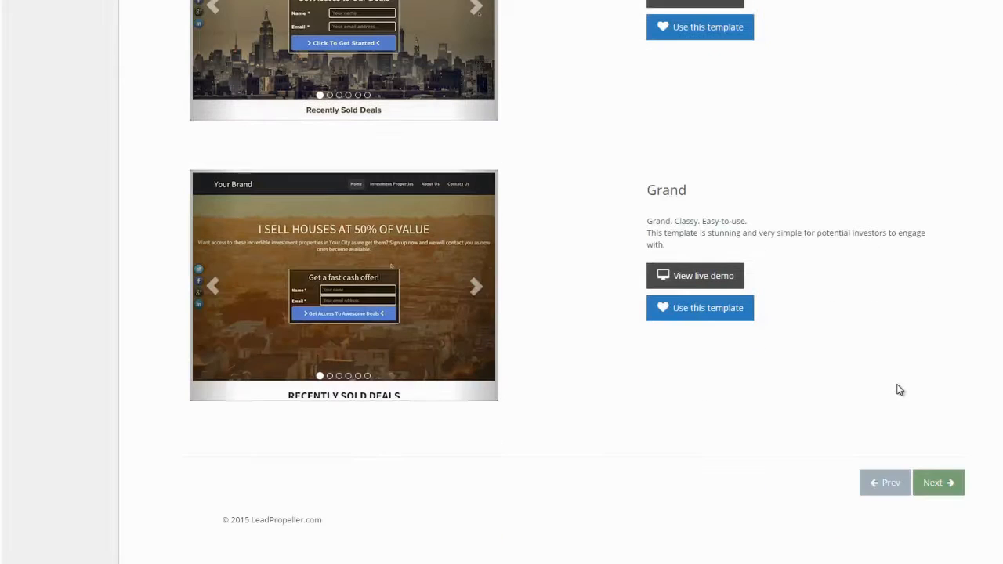
left_click(695, 275)
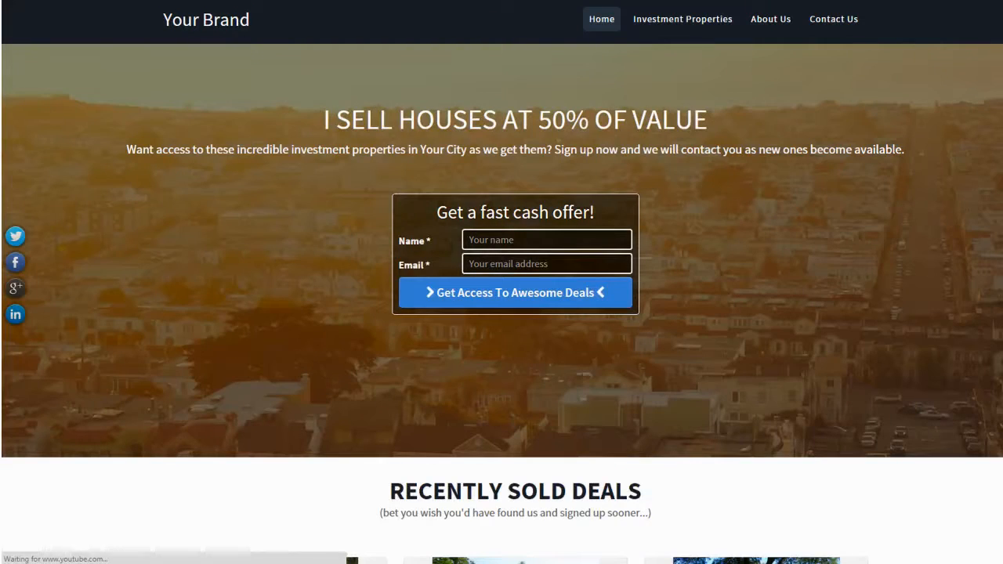
left_click(682, 19)
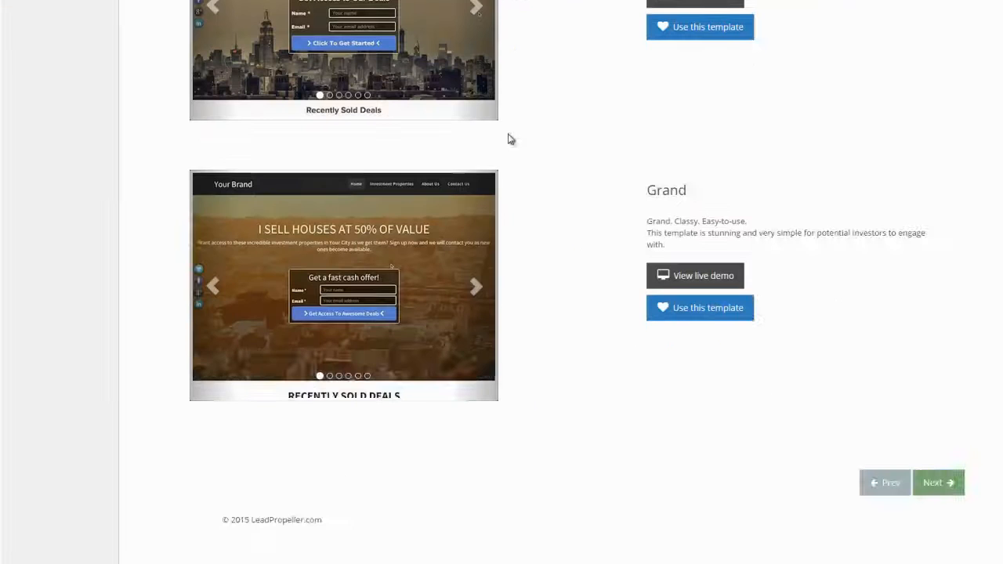
Step: Use the Sharp template for the wholesale site and open the site in the customization editor
scroll(825, 400, "up", 17)
scroll(825, 400, "down", 3)
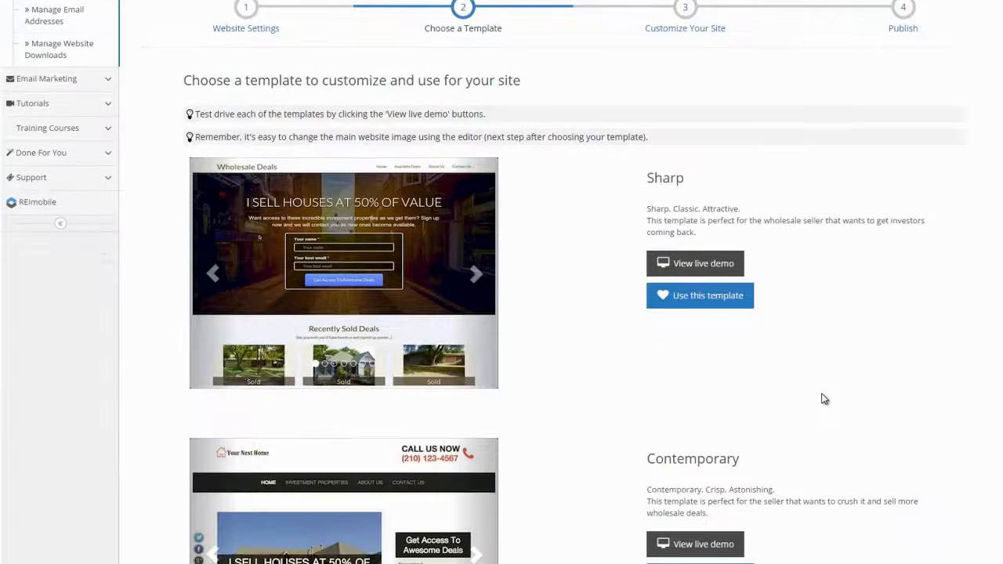
left_click(700, 298)
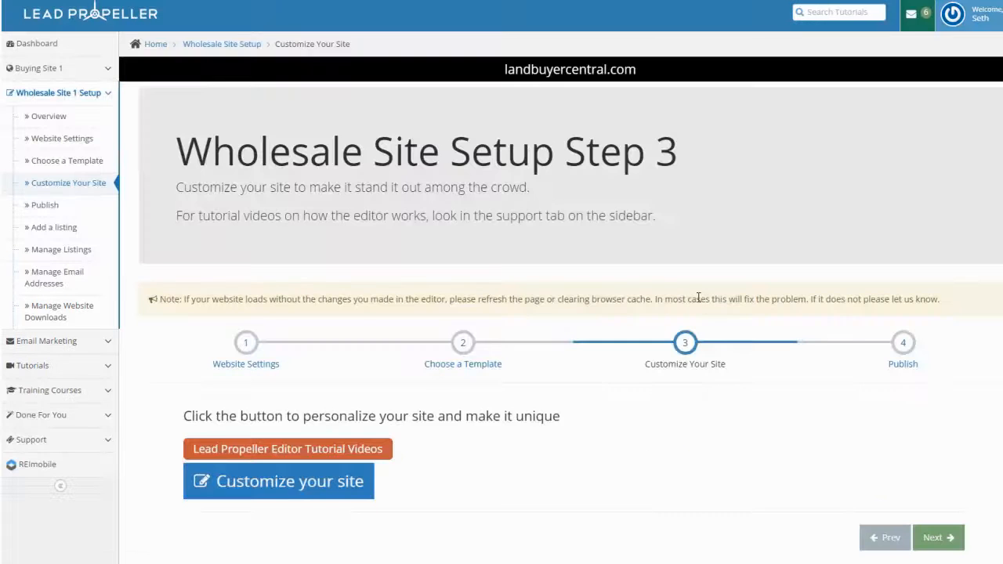
scroll(698, 298, "down", 1)
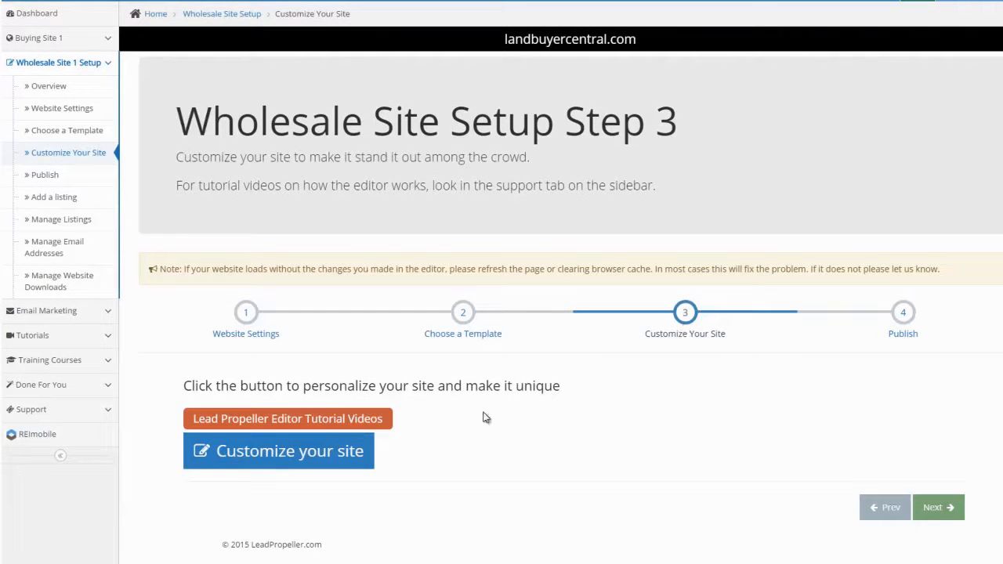
left_click(290, 462)
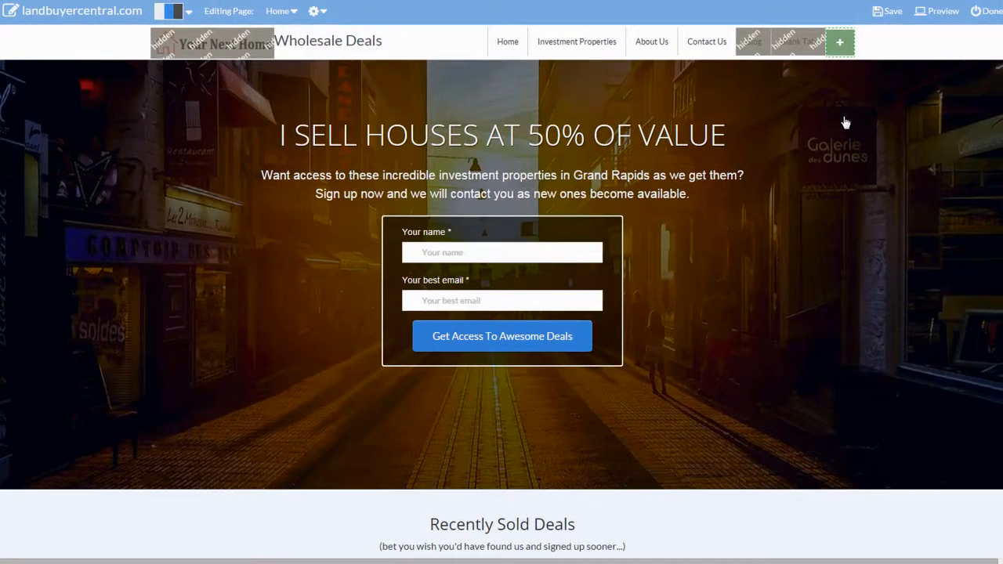
Step: Change the home page headline to "I SELL LAND AT 50% OF VALUE"
left_click(447, 143)
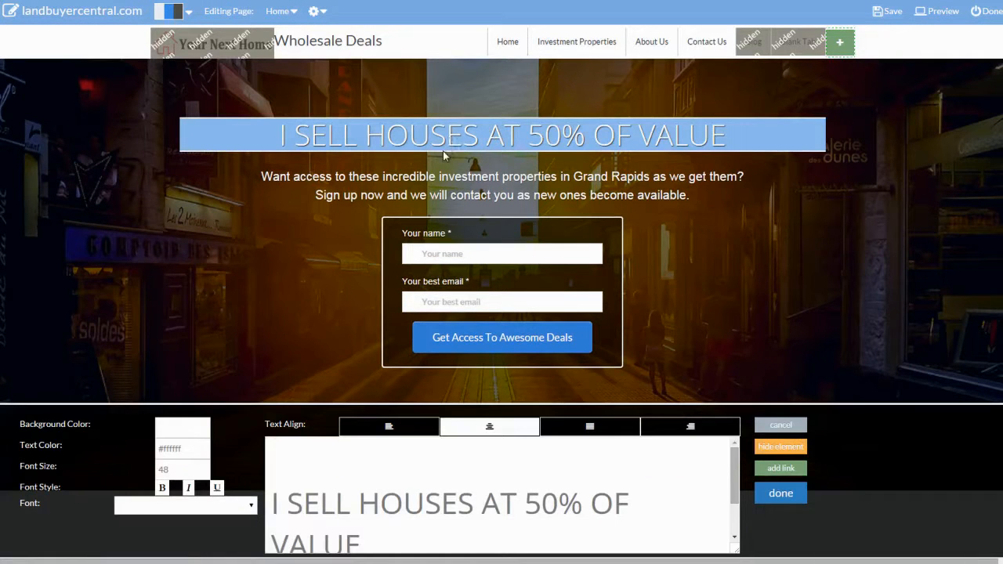
double_click(415, 503)
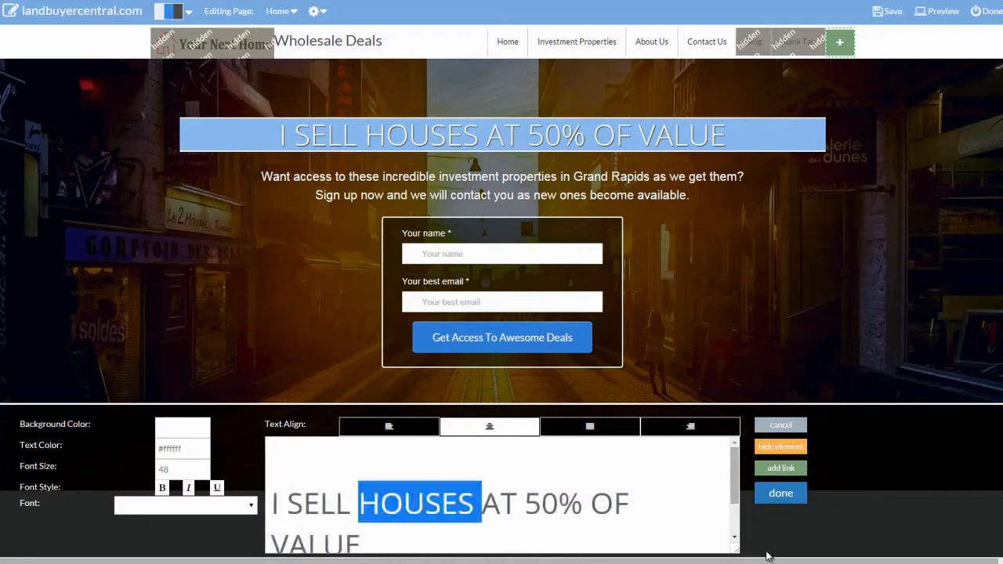
type("LAND")
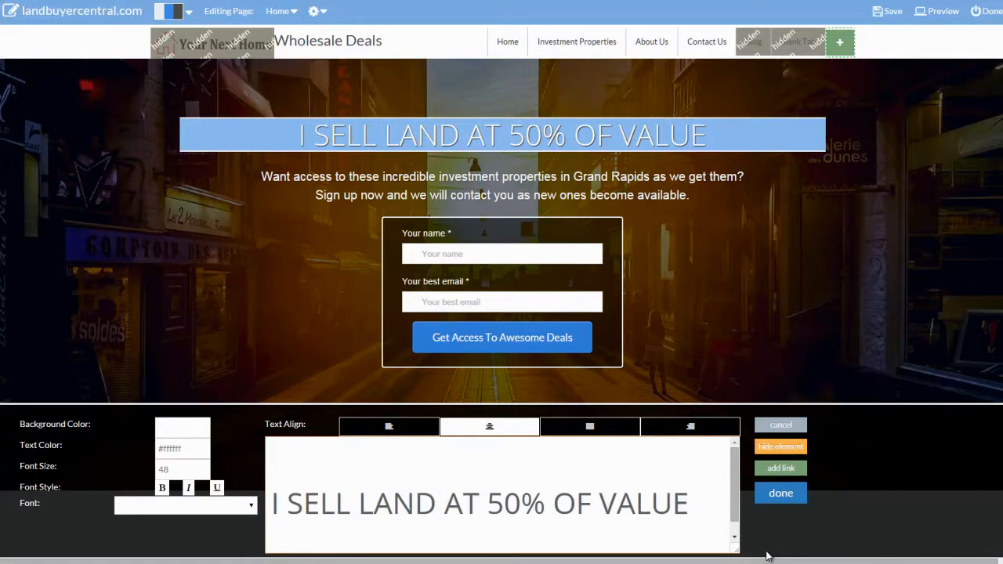
left_click(780, 496)
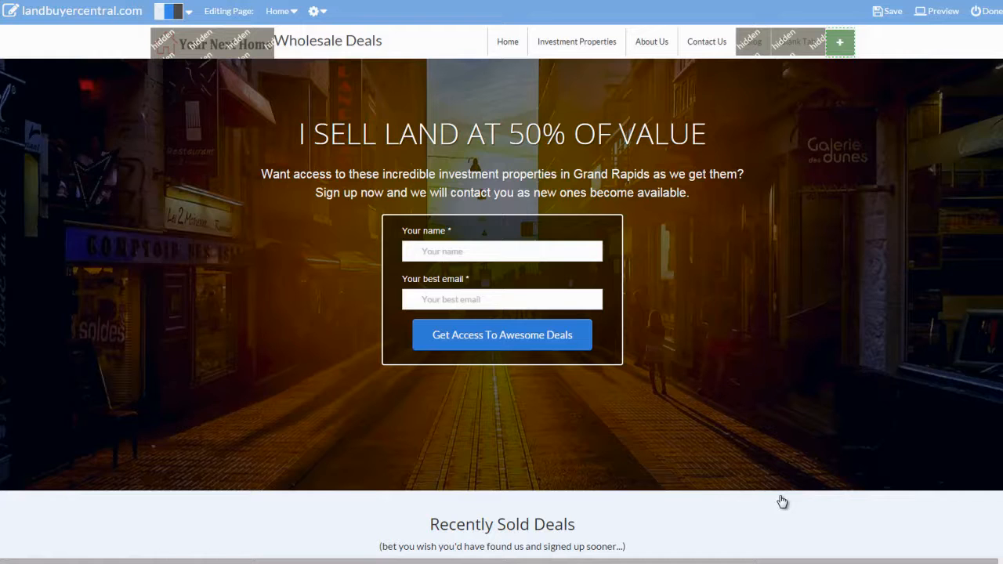
Step: In the text below the home page headline, replace "in Grand Rapids" with "the Midwest"
left_click(583, 192)
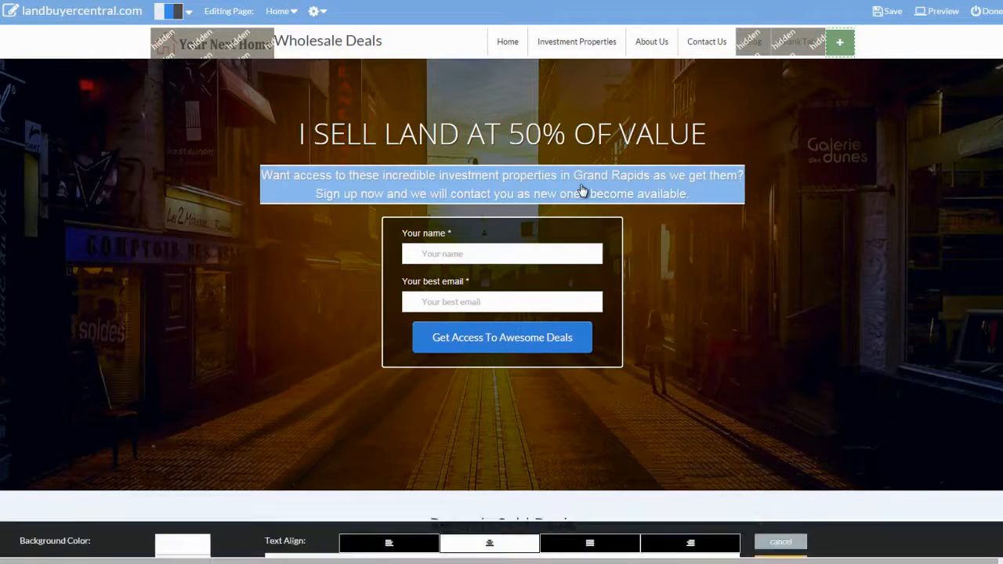
left_click_drag(660, 465, 583, 466)
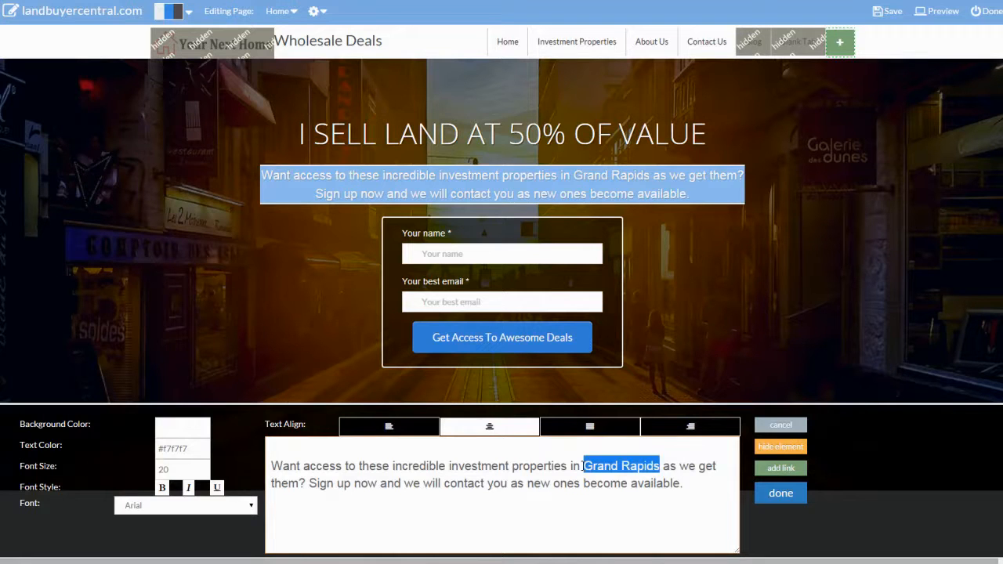
type("Mi")
key("BackSpace")
key("BackSpace")
key("BackSpace")
key("BackSpace")
key("BackSpace")
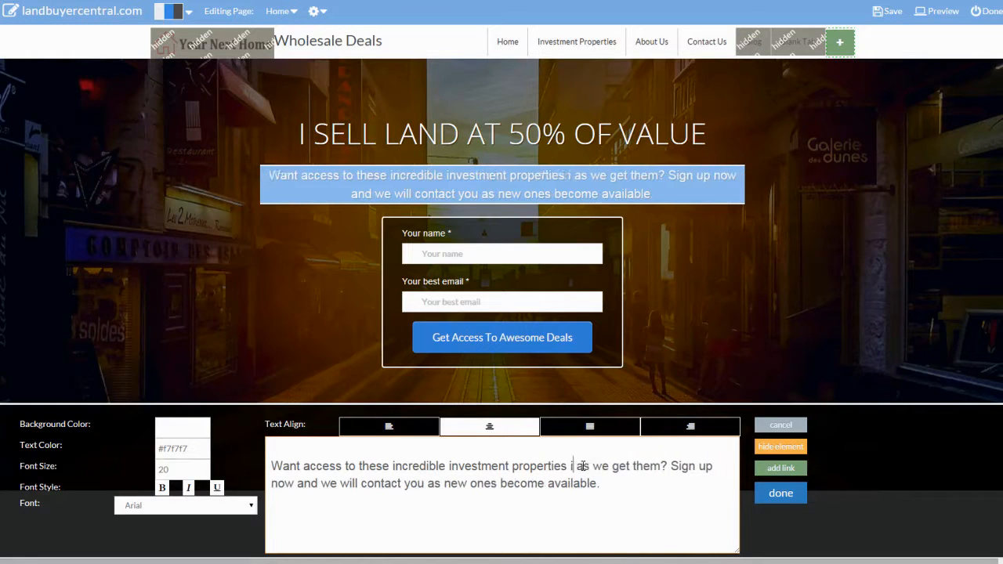
type("the Mid")
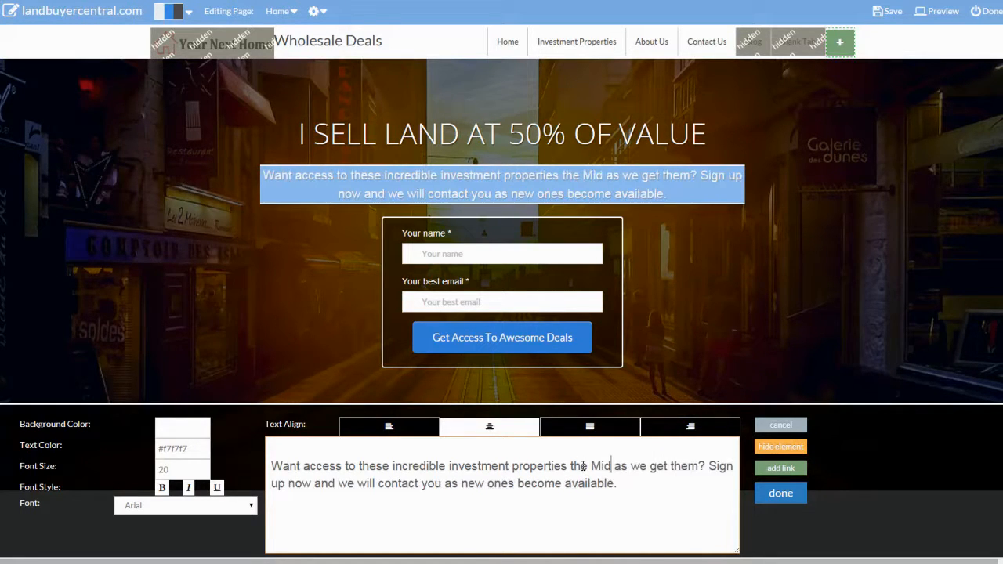
type("west")
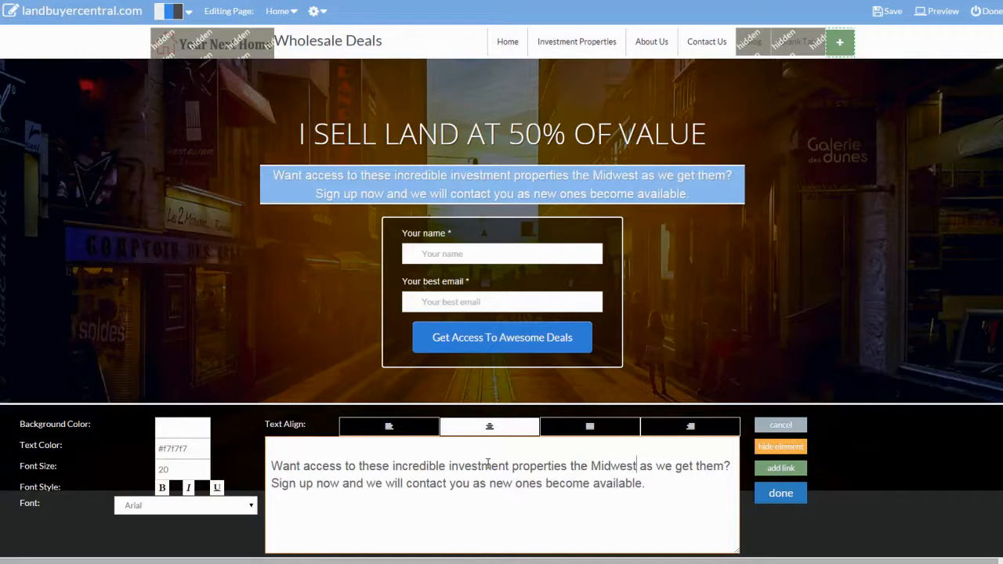
Step: Replace "investment" with "vacant land" in the same introductory text and finish editing it
double_click(488, 466)
type("vacant land")
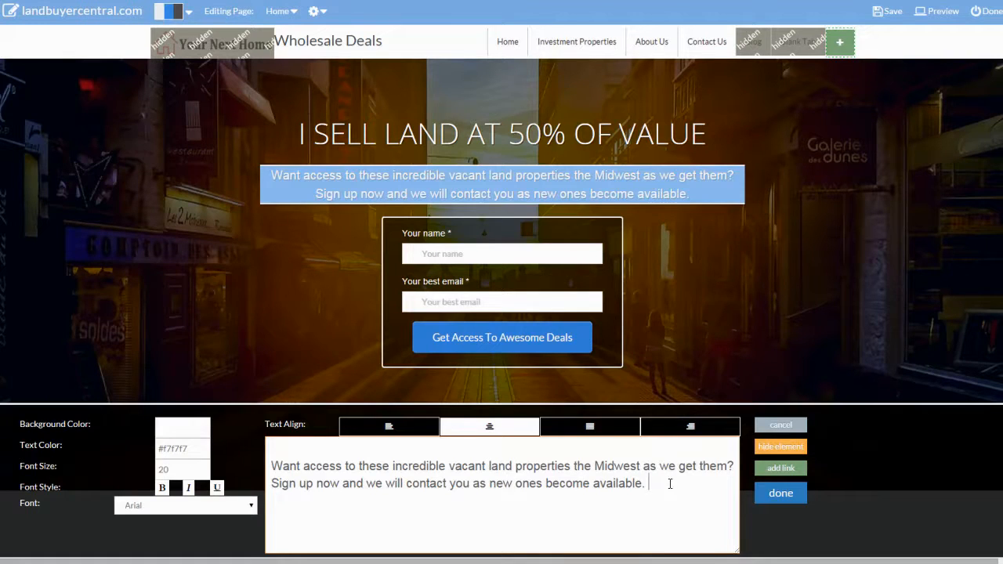
left_click(780, 493)
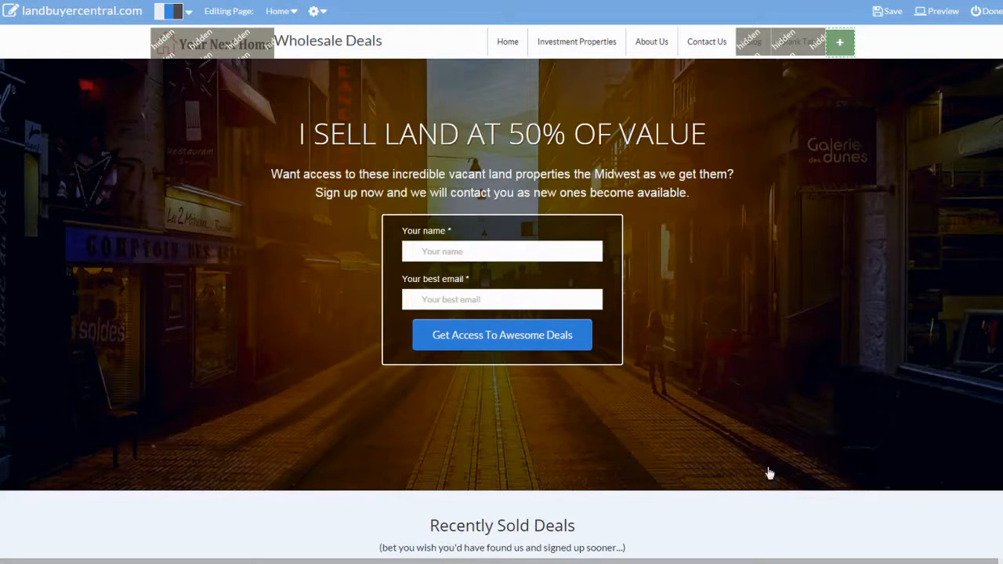
Step: Examine the rest of the home page down to the footer, including the editable discount paragraph and a brief playback of the property tour video
scroll(688, 269, "down", 4)
scroll(674, 263, "down", 1)
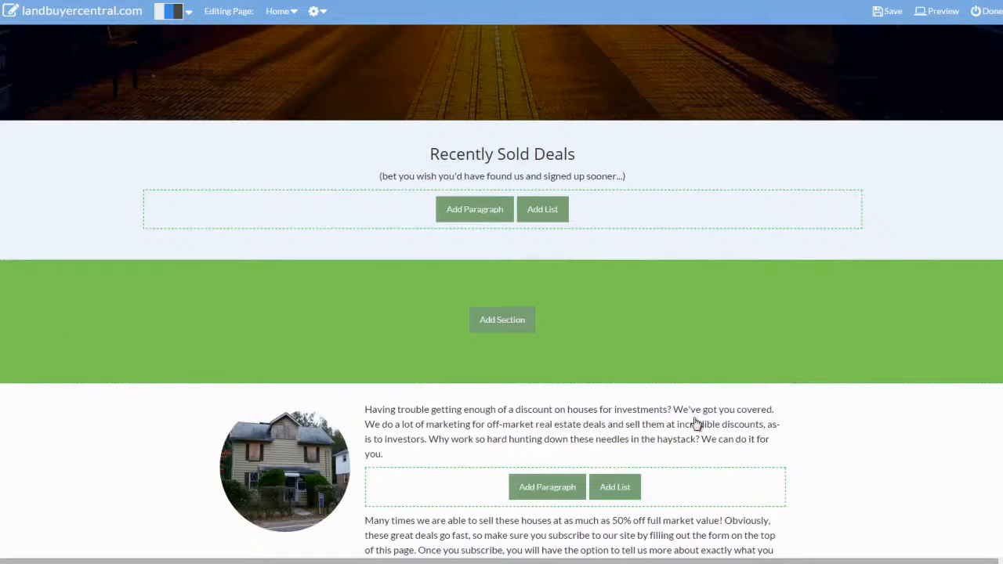
scroll(694, 400, "down", 3)
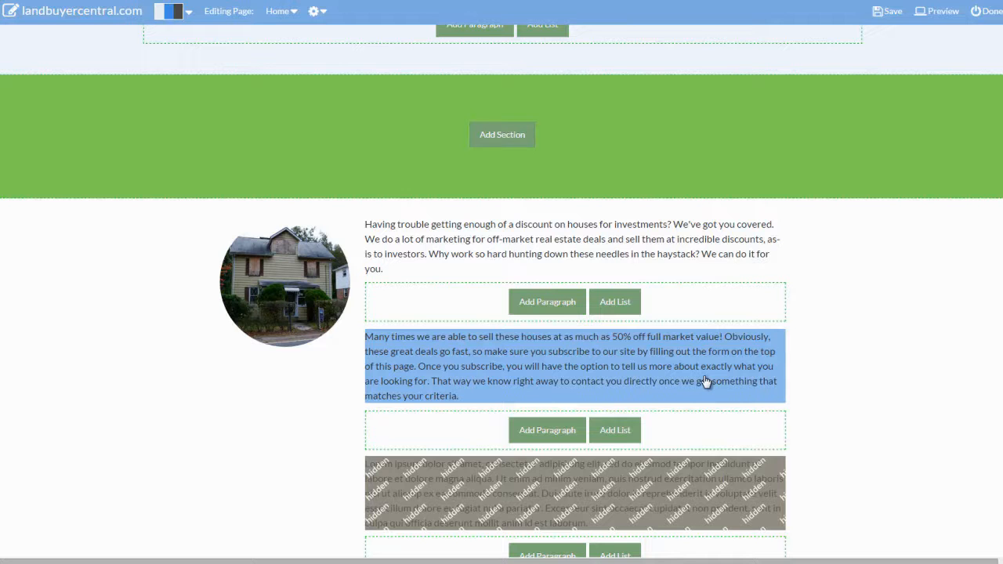
left_click(588, 243)
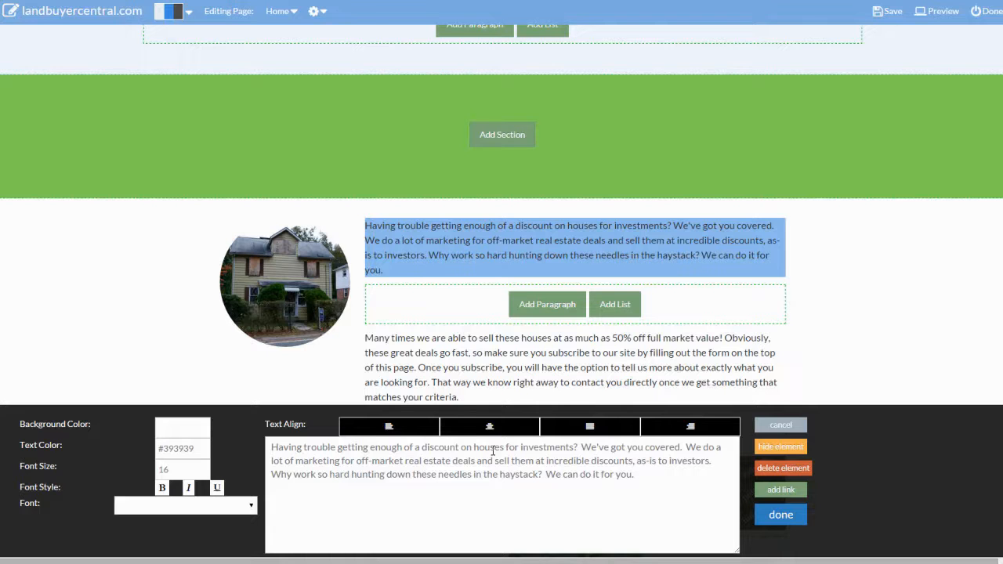
left_click(798, 522)
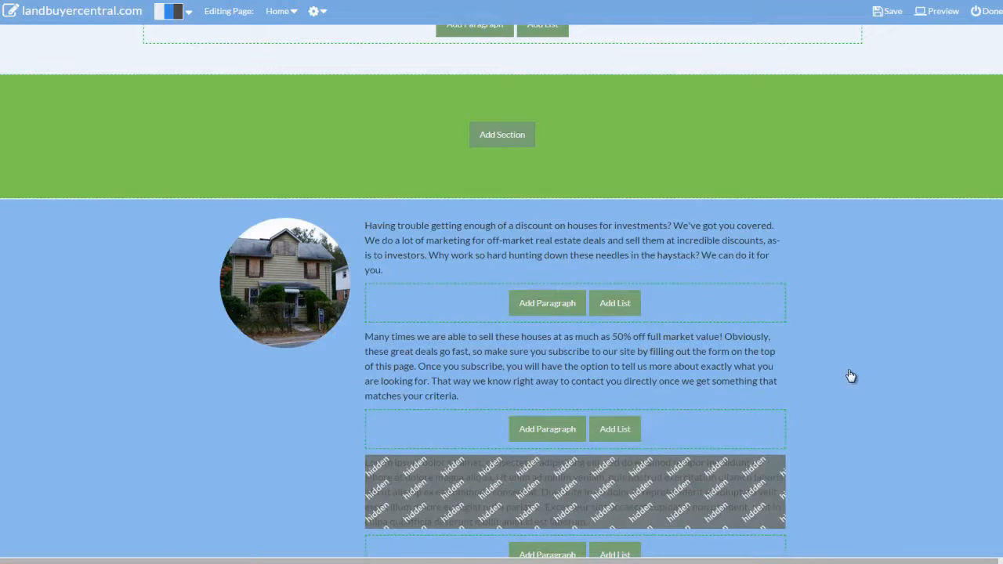
scroll(851, 374, "down", 4)
scroll(838, 299, "down", 6)
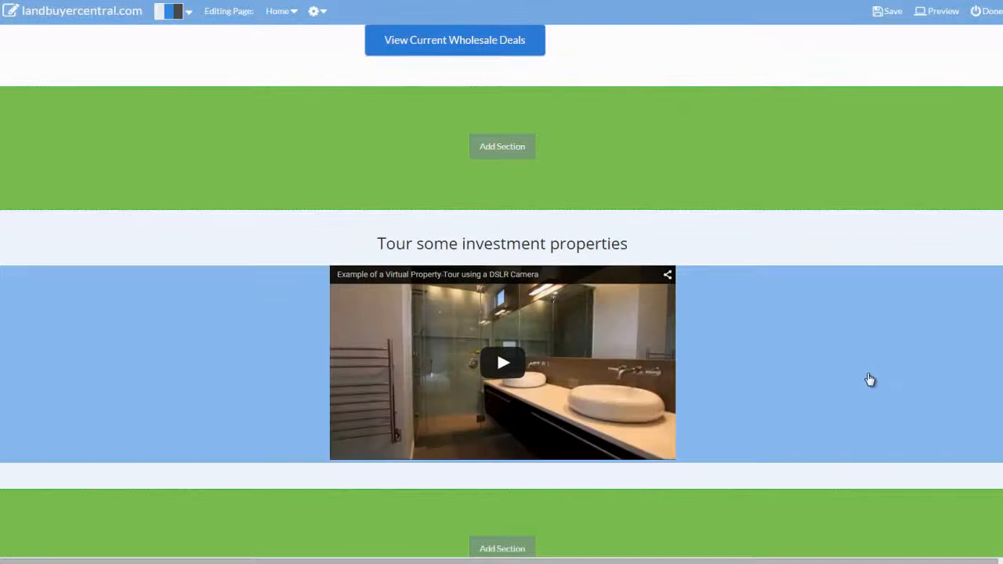
scroll(852, 376, "up", 2)
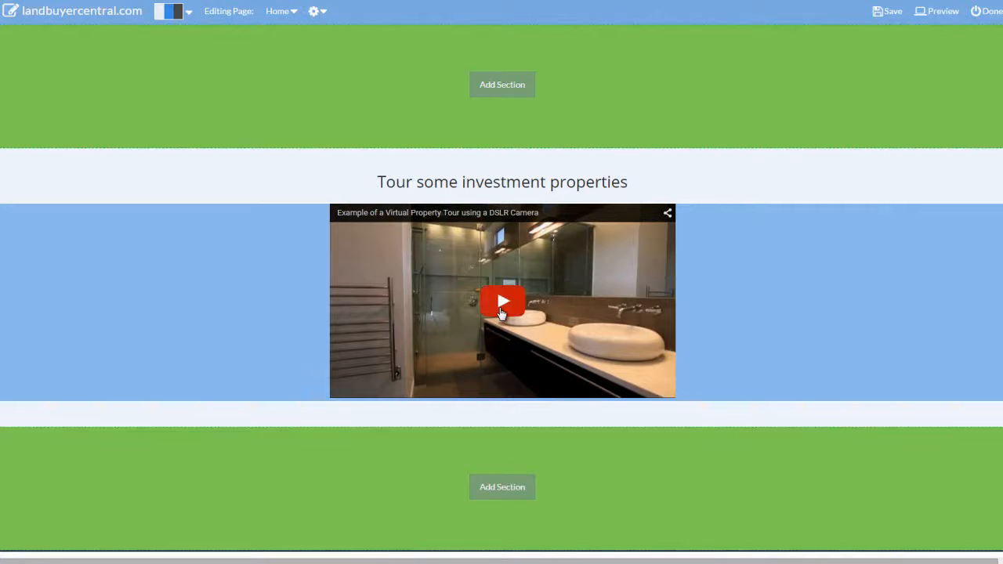
left_click(502, 312)
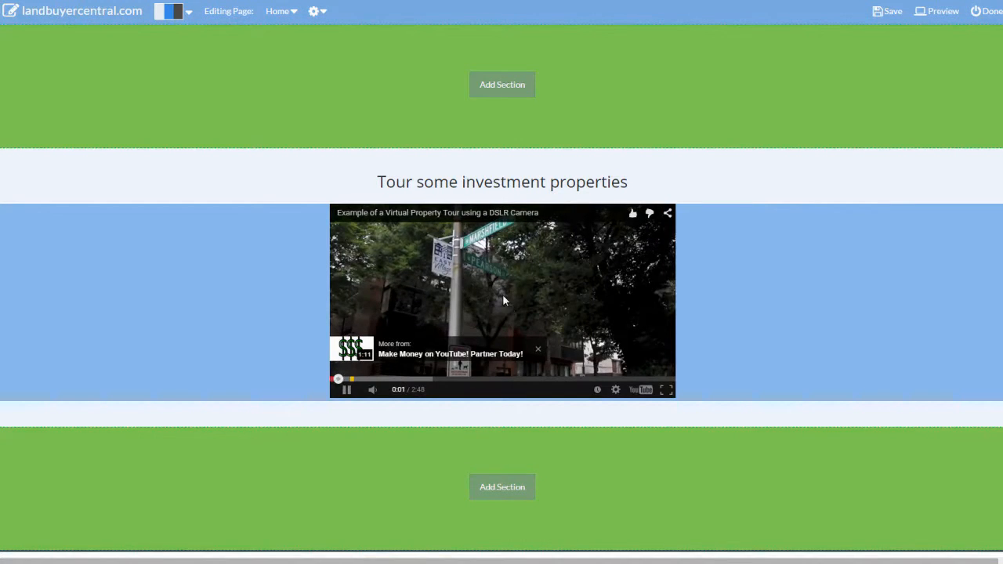
left_click(504, 301)
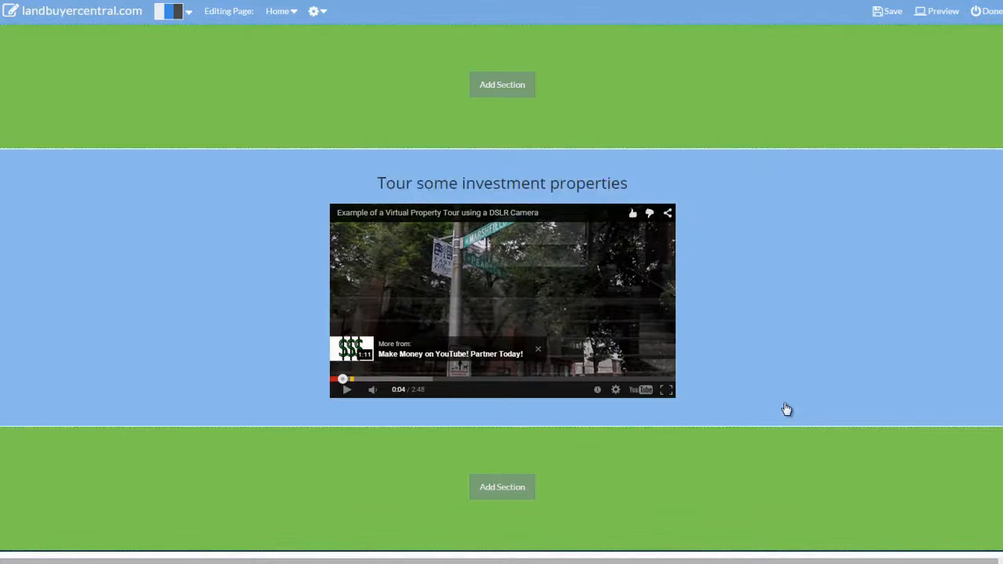
scroll(787, 407, "down", 3)
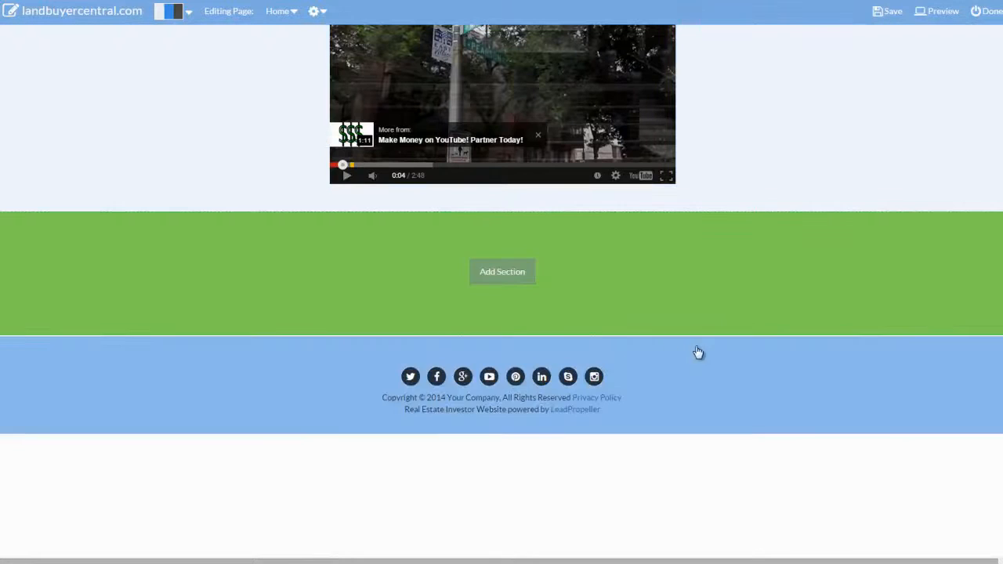
scroll(735, 362, "up", 17)
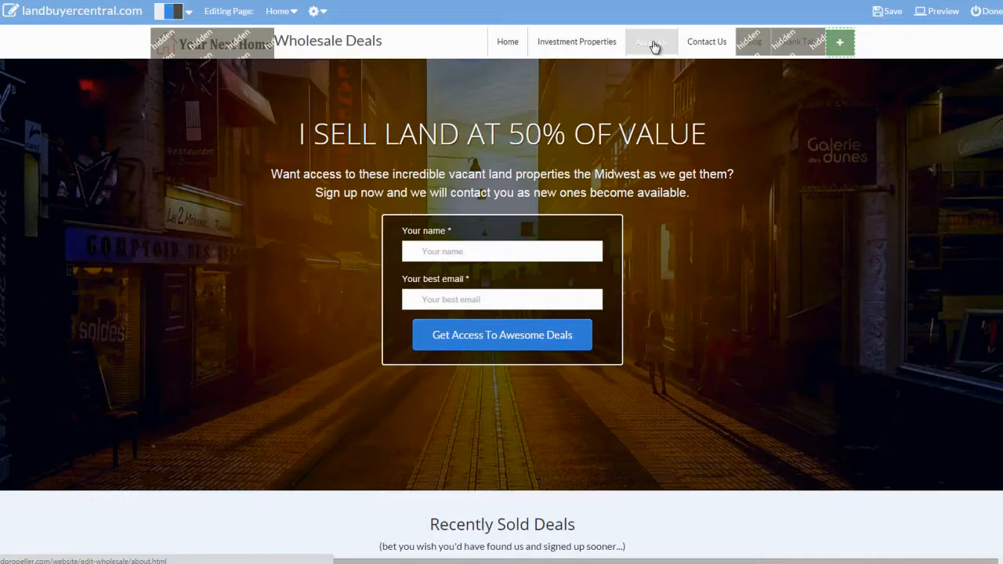
Step: Switch to editing the Investment Properties page, saving the home page changes first
left_click(655, 45)
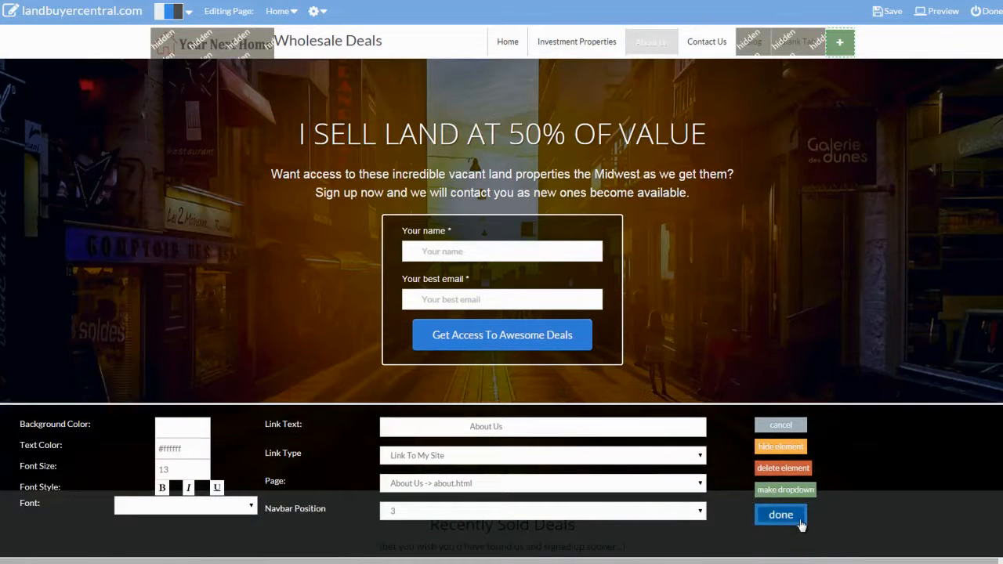
left_click(782, 516)
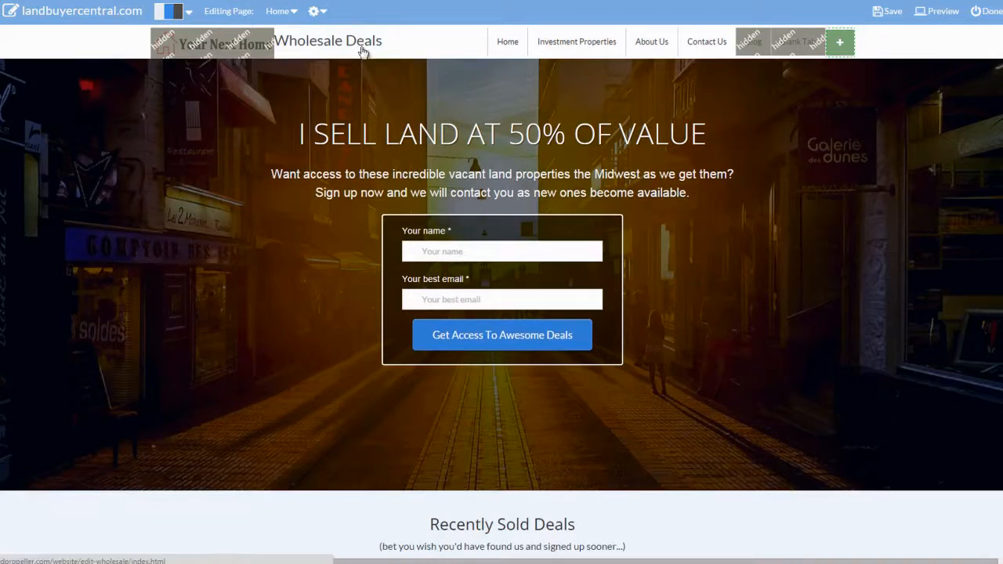
left_click(283, 10)
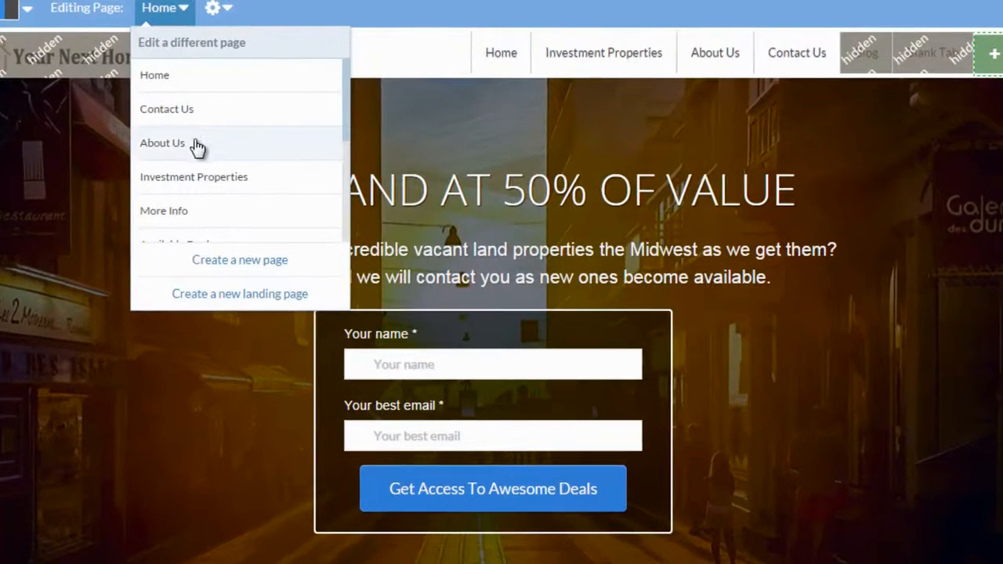
left_click(198, 180)
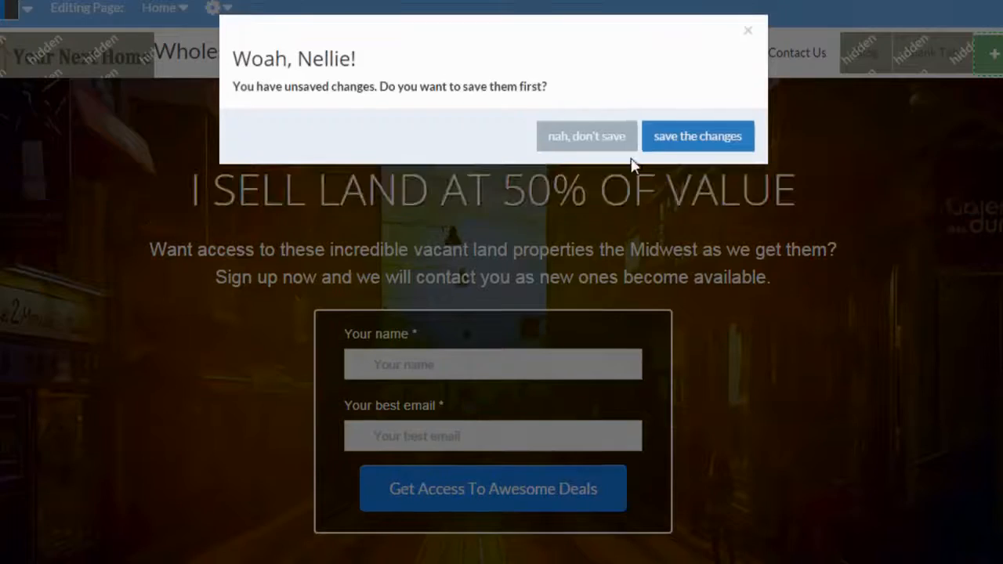
left_click(698, 137)
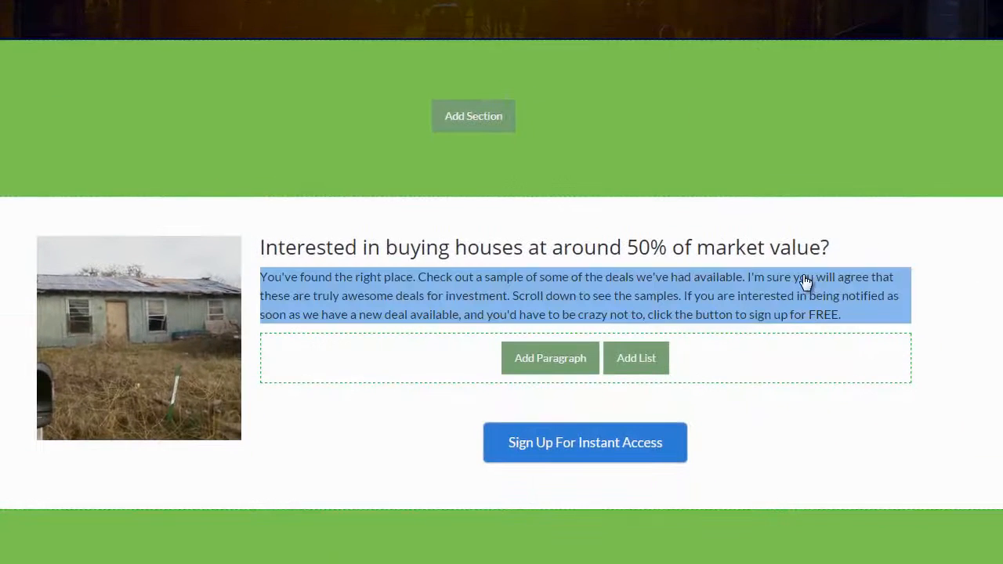
Step: Browse the stock image gallery and the site's own images for a replacement for the house photo beside the introduction
left_click(89, 402)
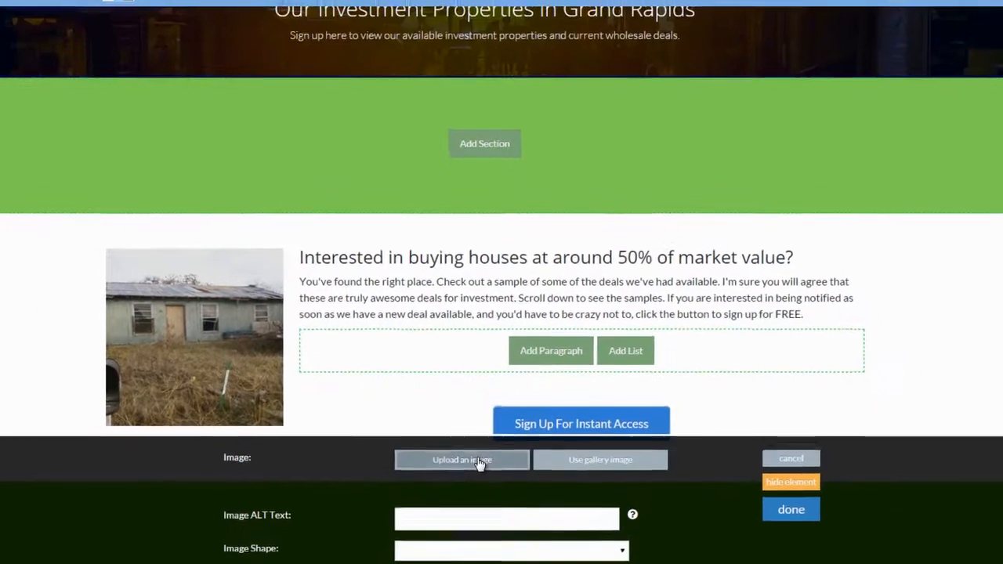
left_click(595, 403)
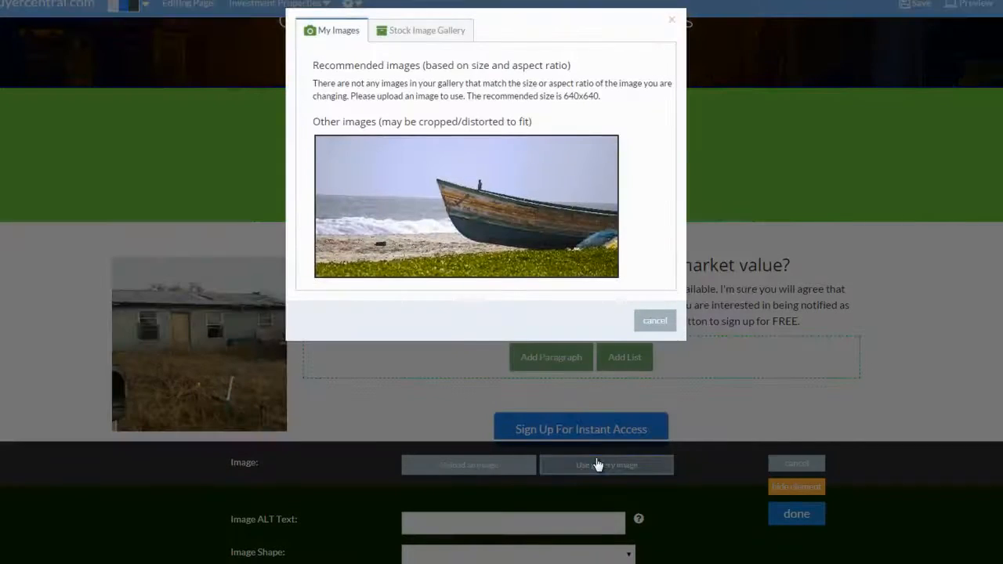
left_click(427, 32)
scroll(599, 270, "down", 5)
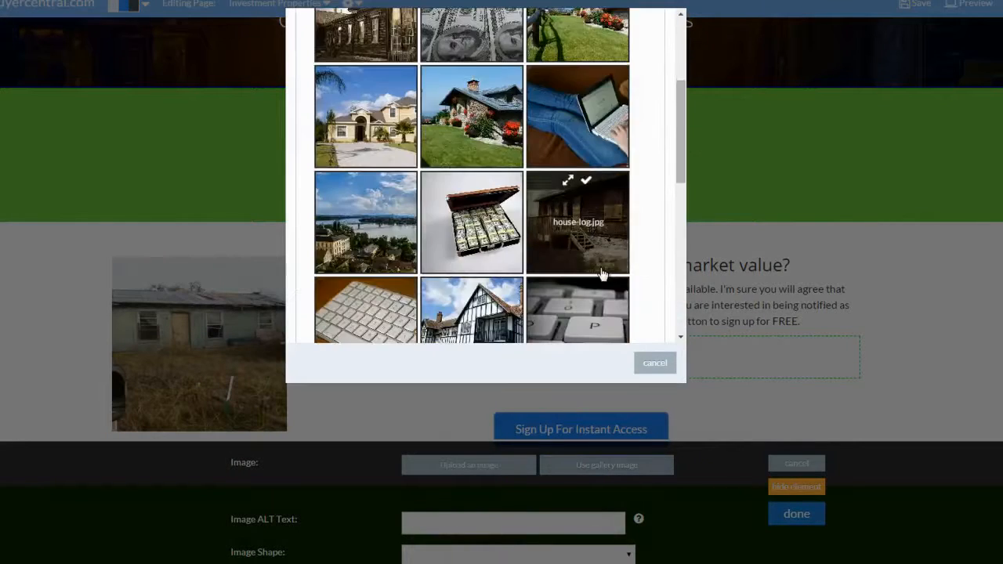
scroll(598, 267, "down", 2)
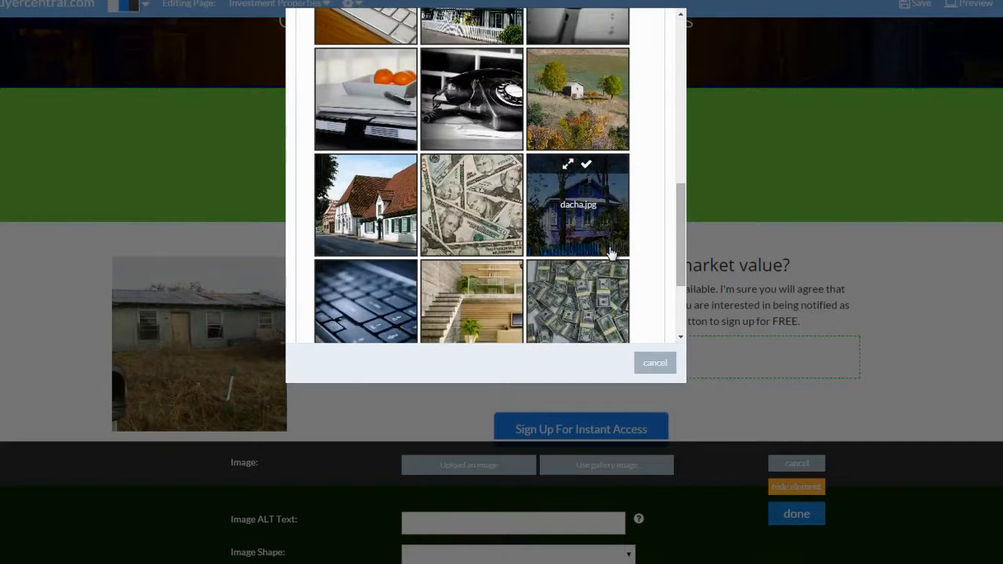
scroll(607, 259, "down", 2)
scroll(623, 248, "up", 8)
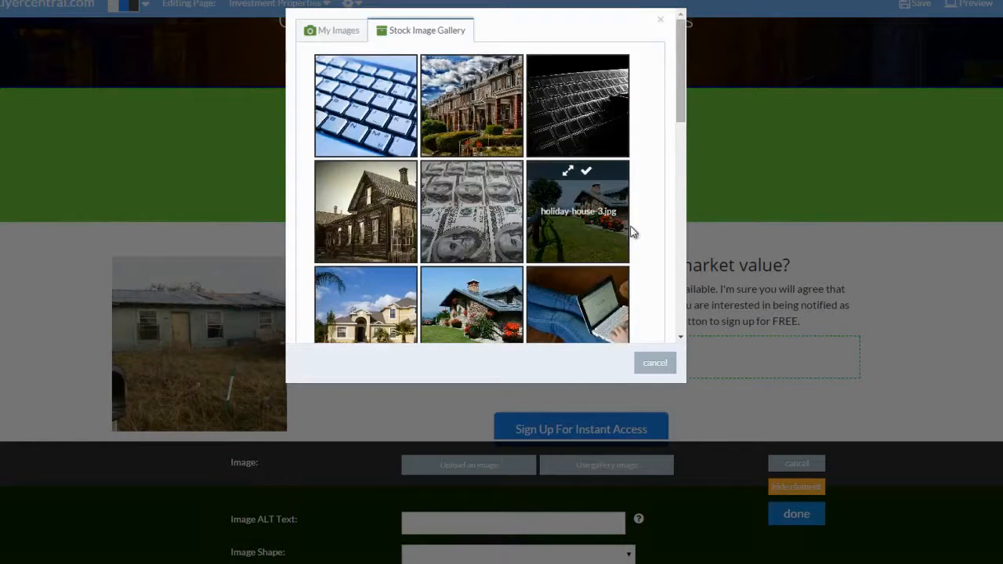
left_click(334, 31)
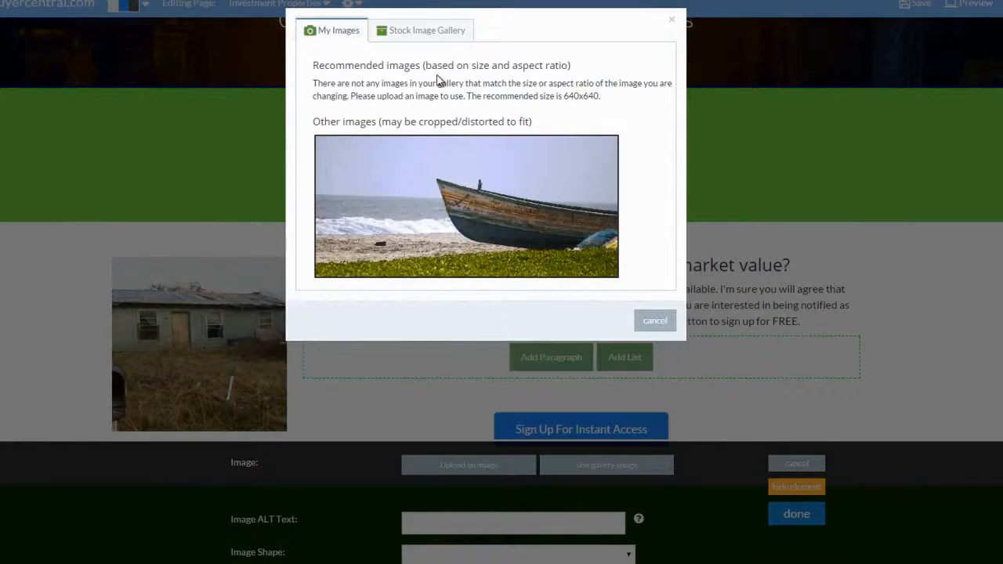
left_click(473, 469)
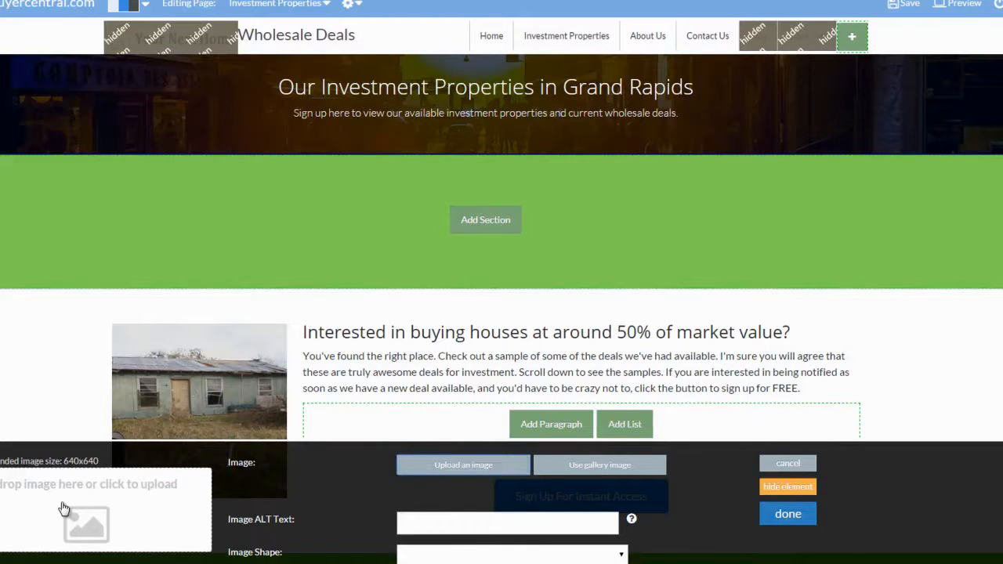
left_click(64, 510)
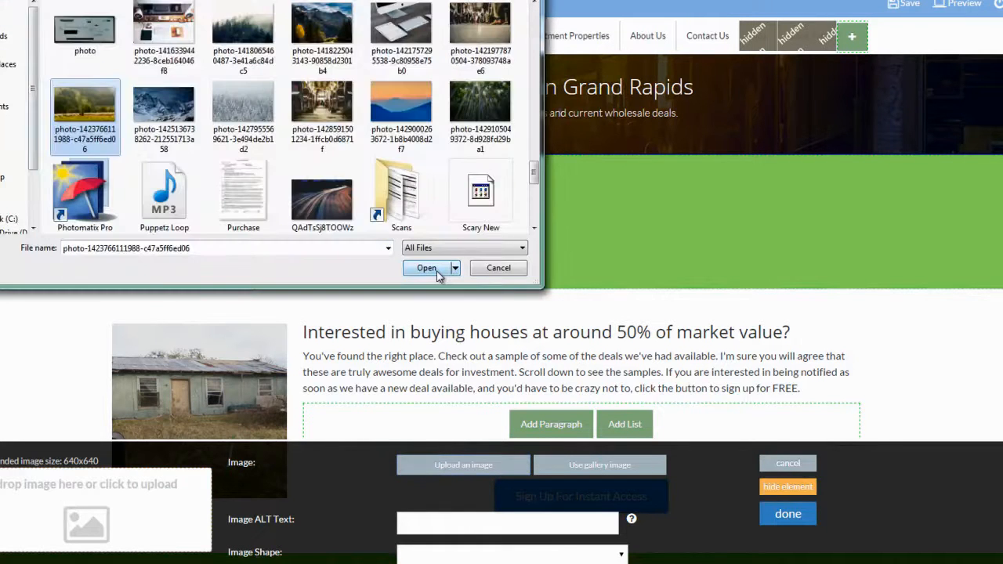
left_click(439, 276)
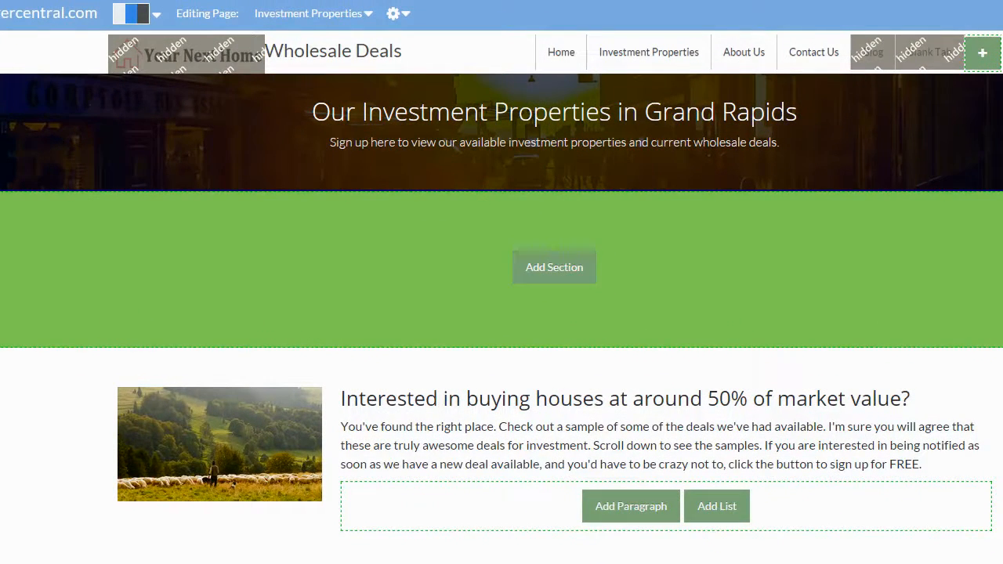
left_click(365, 14)
left_click(330, 70)
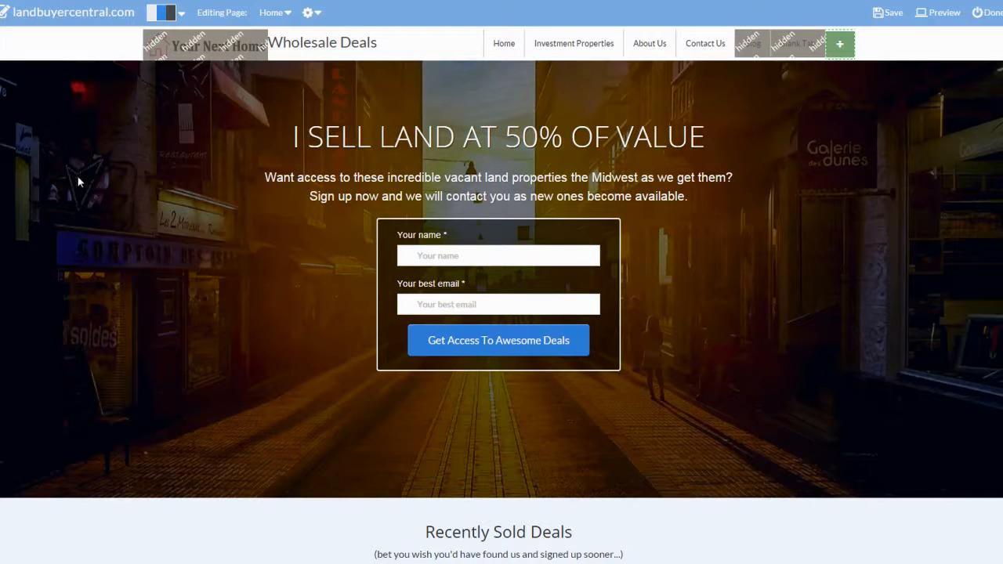
left_click(111, 177)
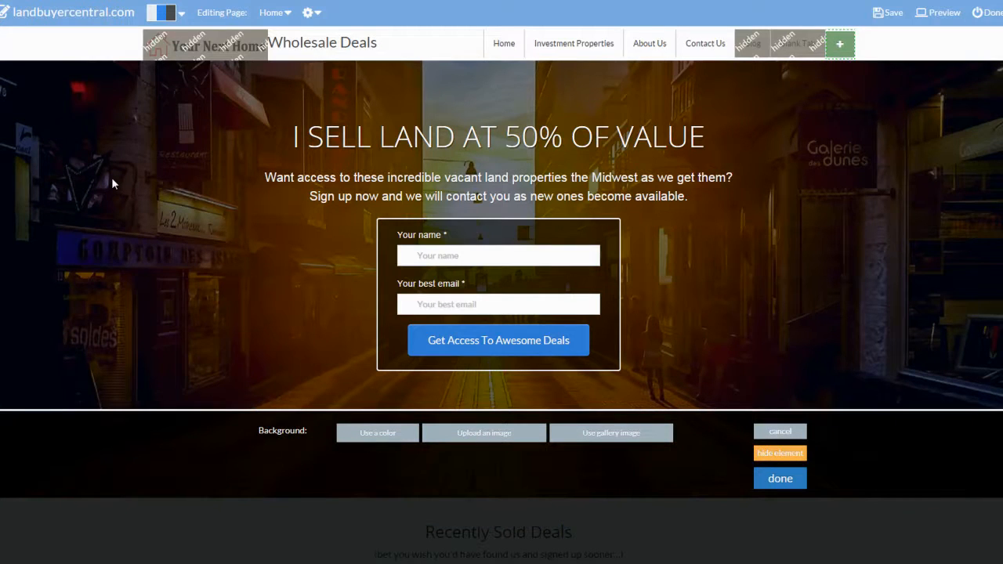
left_click(484, 435)
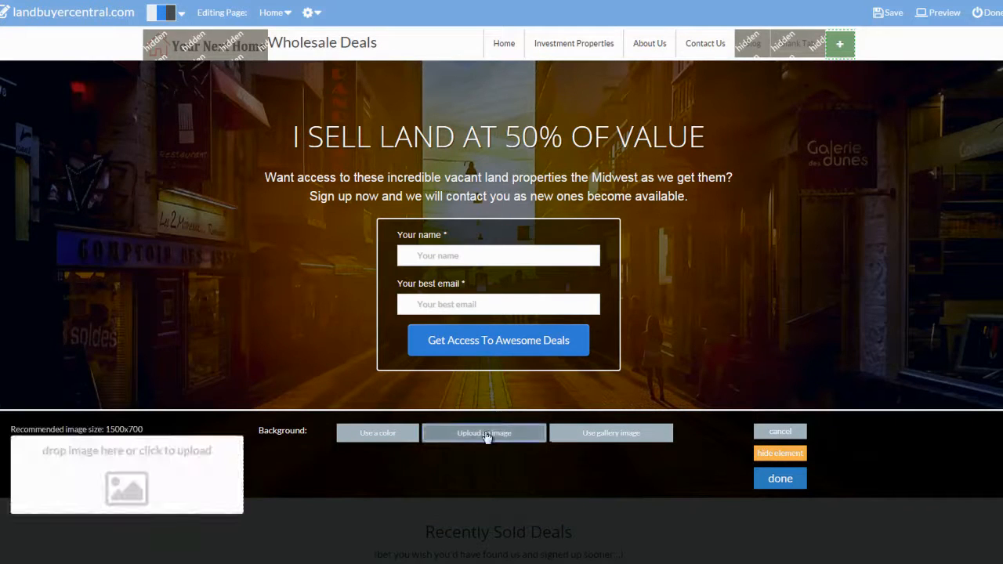
left_click(137, 475)
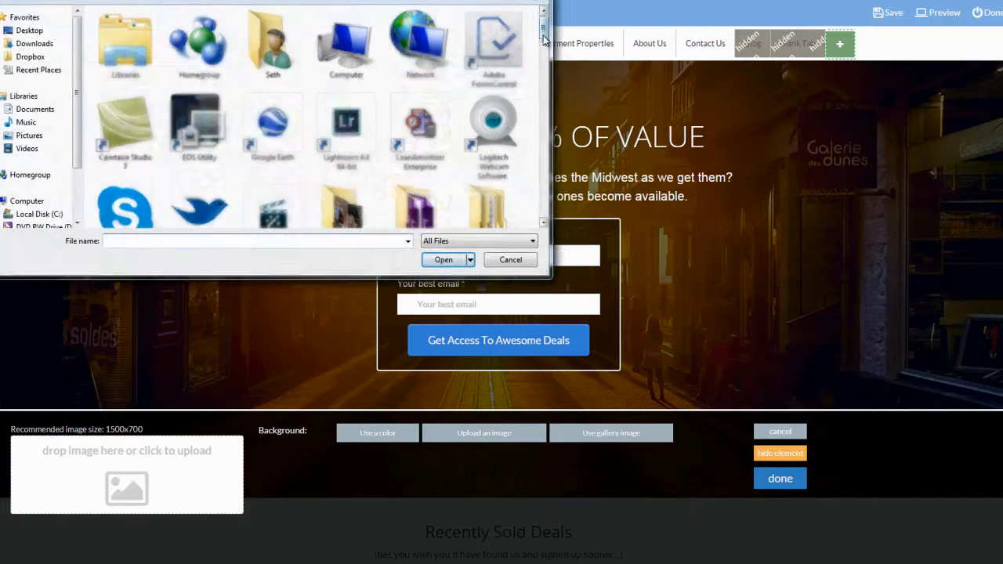
left_click_drag(545, 40, 551, 174)
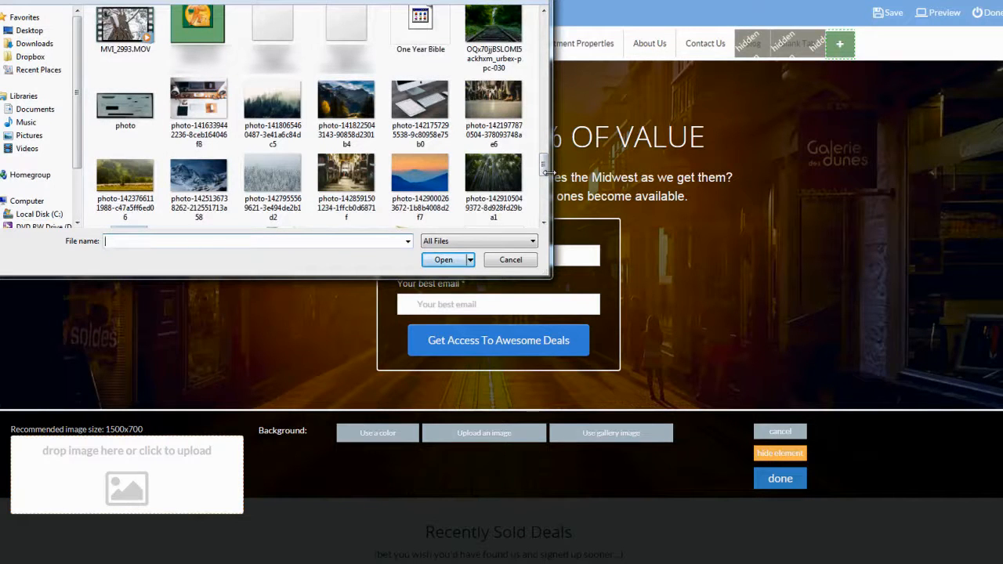
left_click(288, 98)
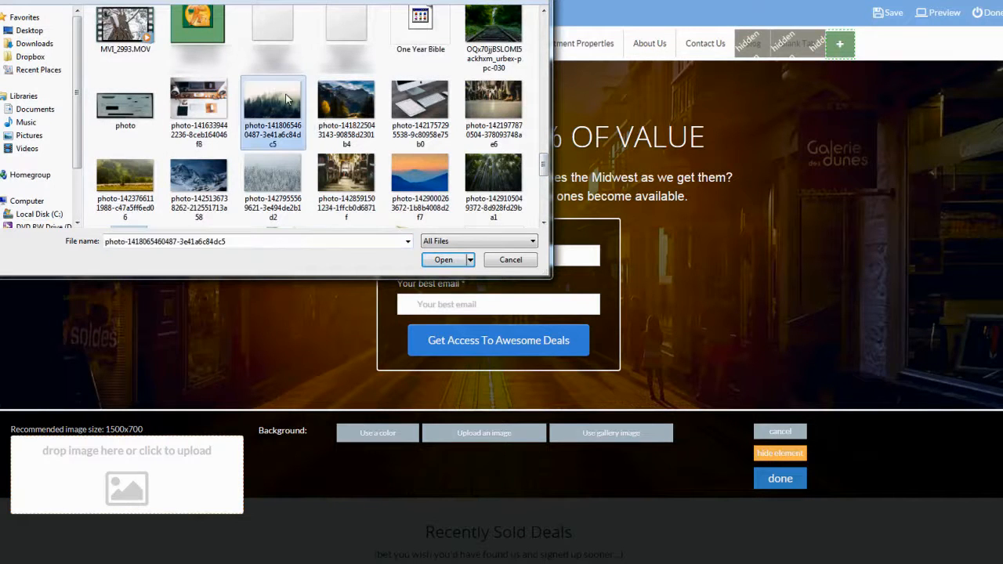
left_click(441, 261)
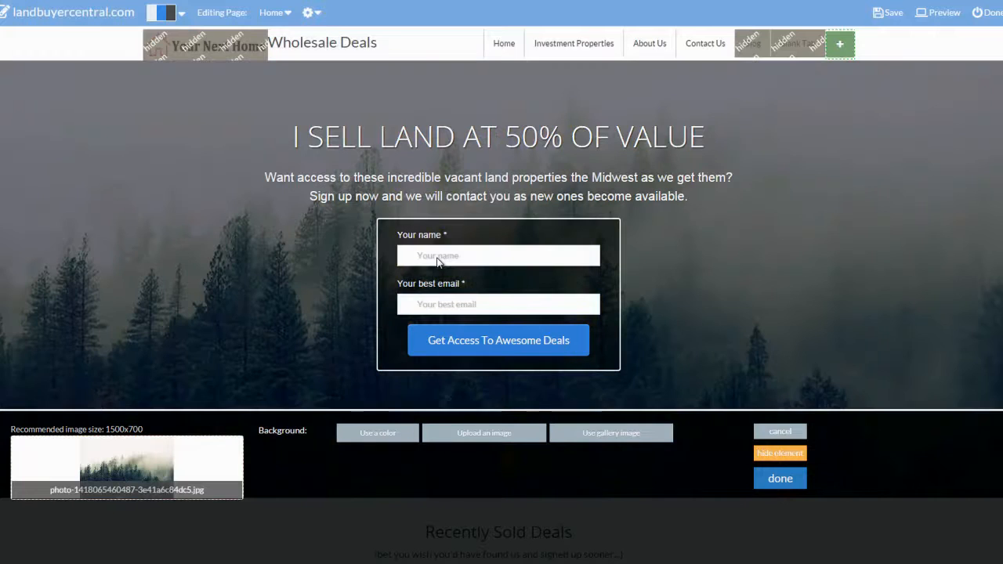
left_click(782, 482)
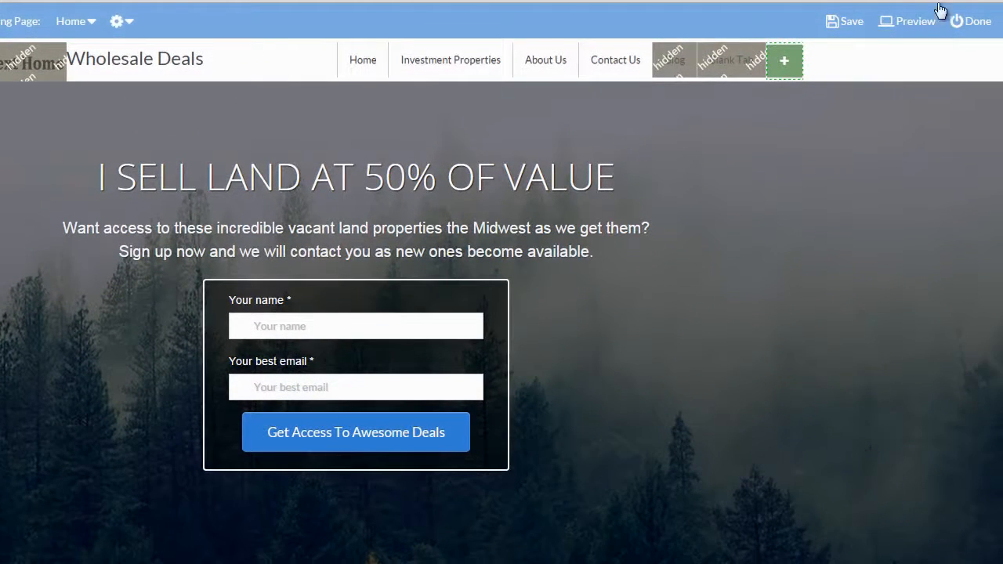
left_click(846, 21)
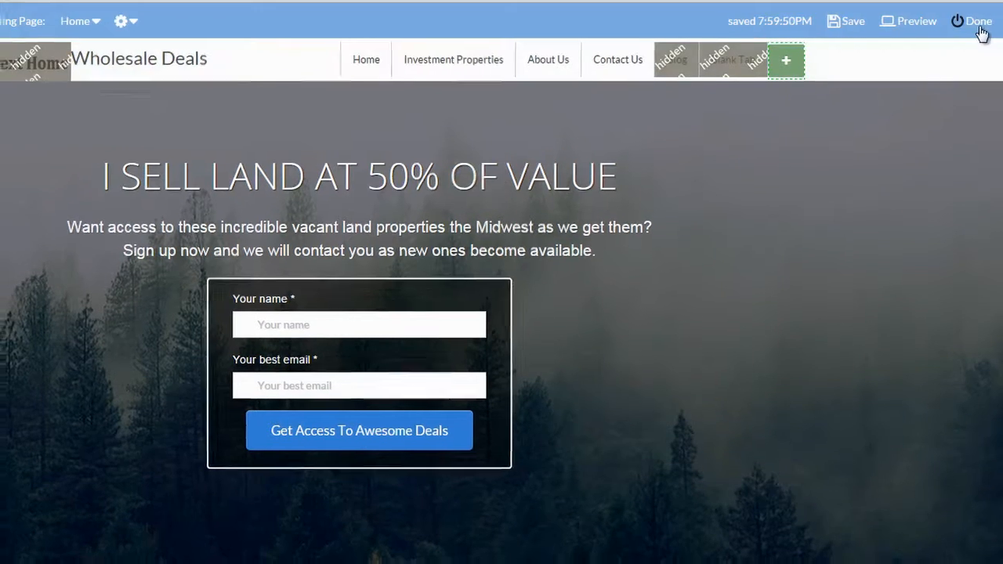
left_click(976, 22)
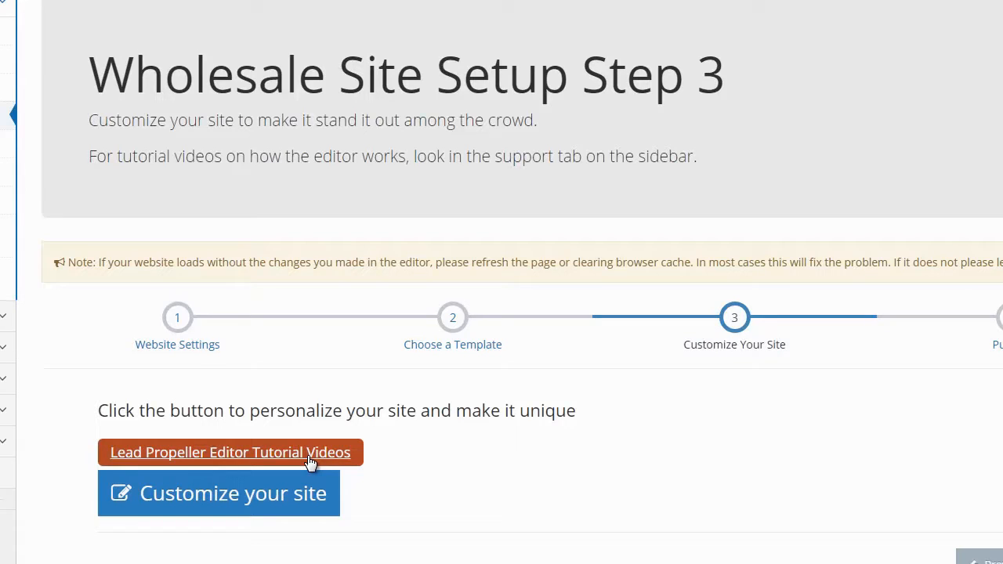
Step: Look through the list of Lead Propeller editor tutorial videos from start to end
left_click(308, 456)
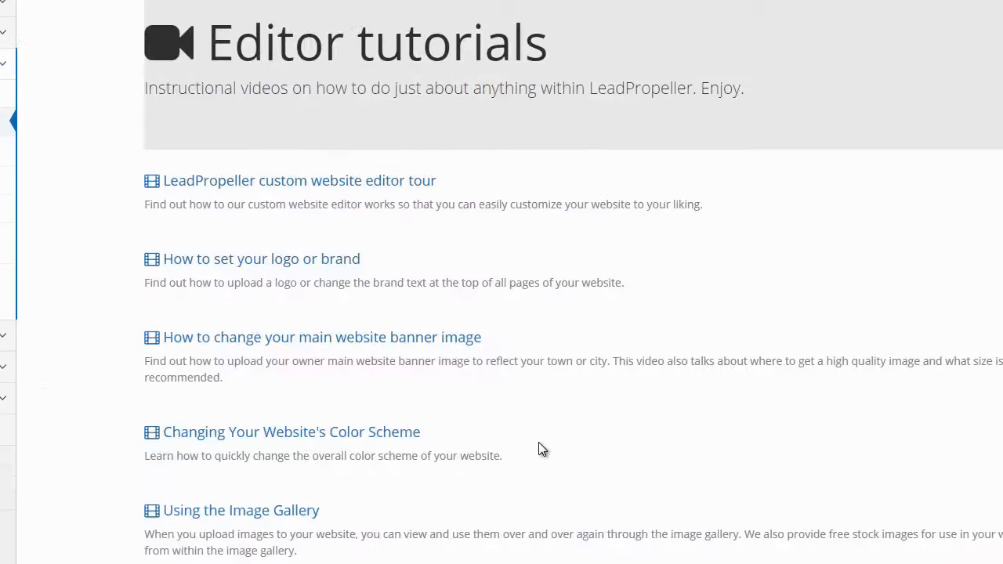
scroll(629, 396, "down", 6)
scroll(628, 400, "down", 20)
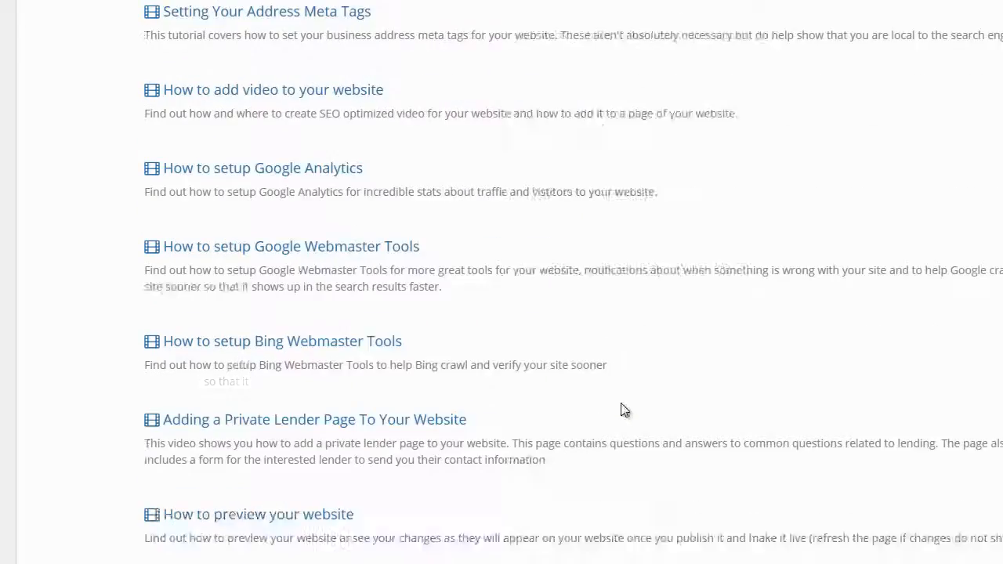
scroll(619, 414, "up", 7)
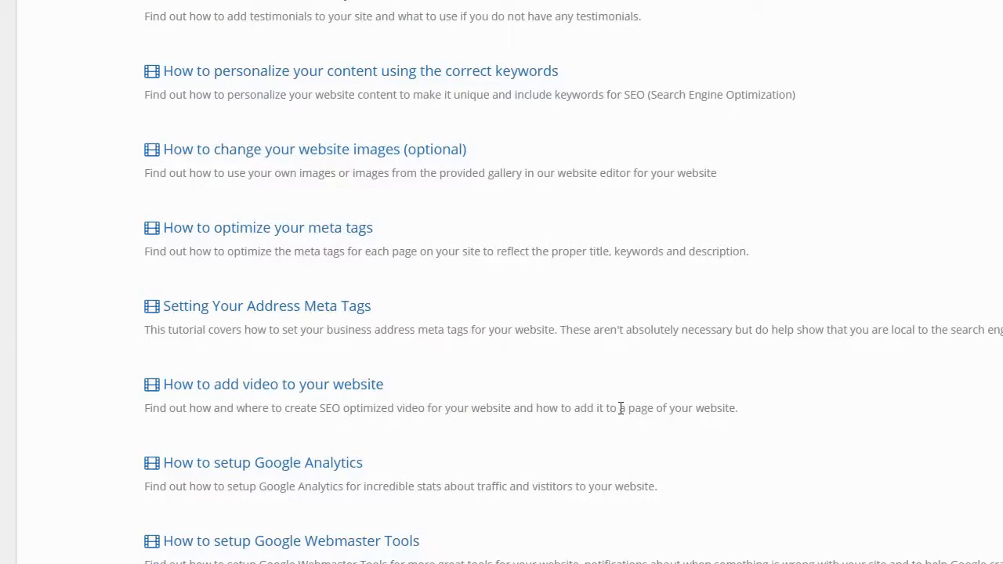
scroll(621, 408, "up", 18)
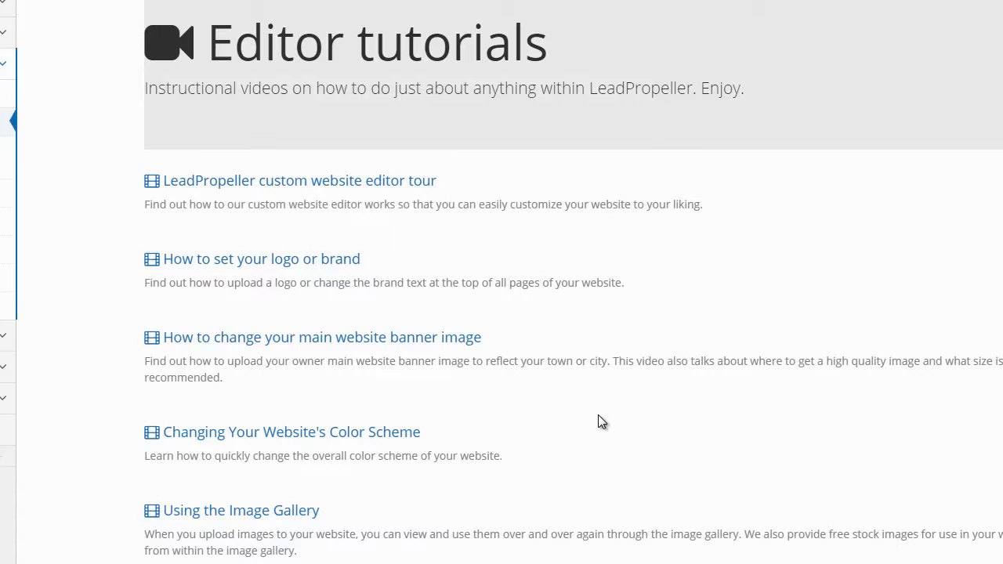
scroll(598, 416, "down", 10)
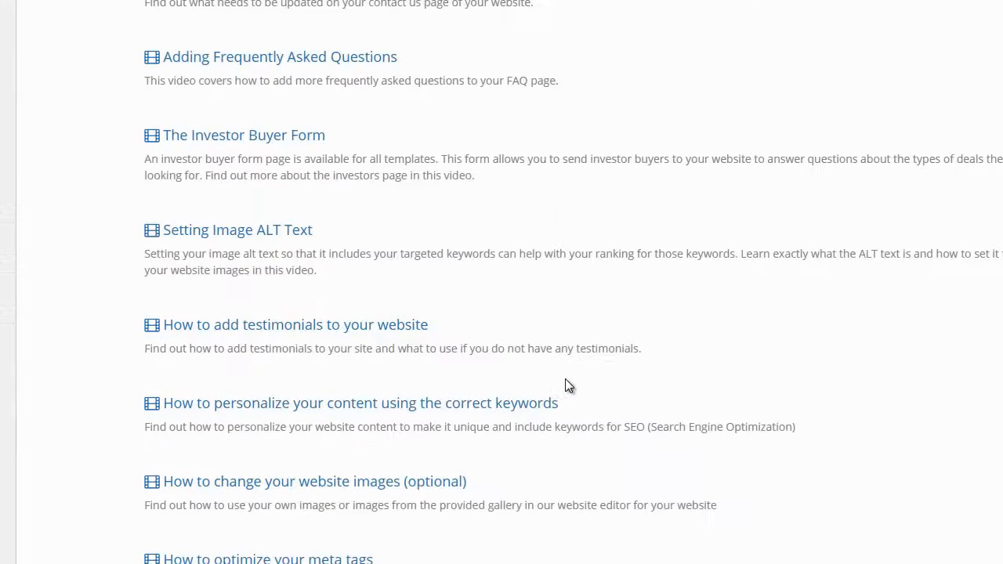
scroll(565, 380, "down", 7)
scroll(564, 380, "up", 12)
scroll(559, 369, "up", 8)
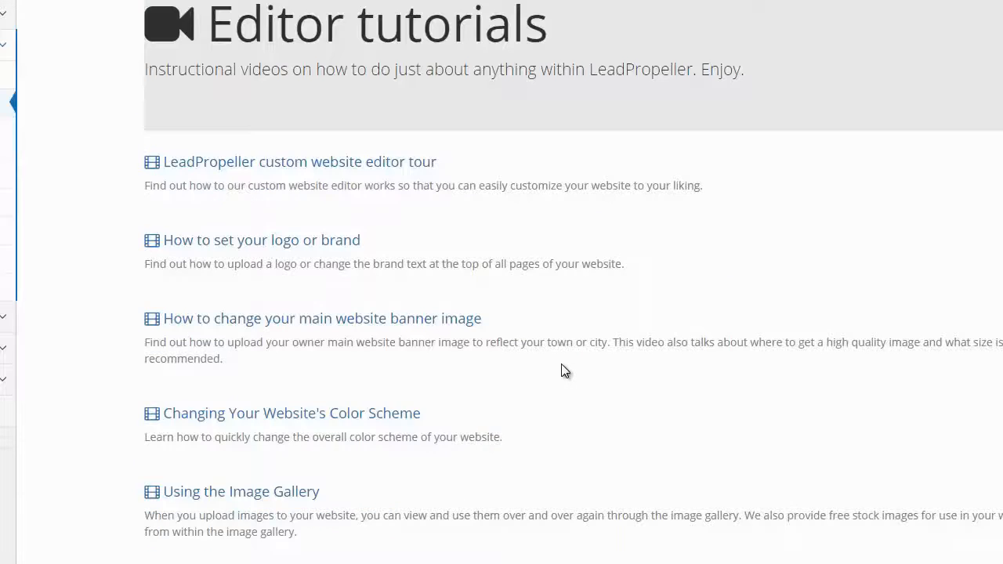
scroll(563, 367, "up", 1)
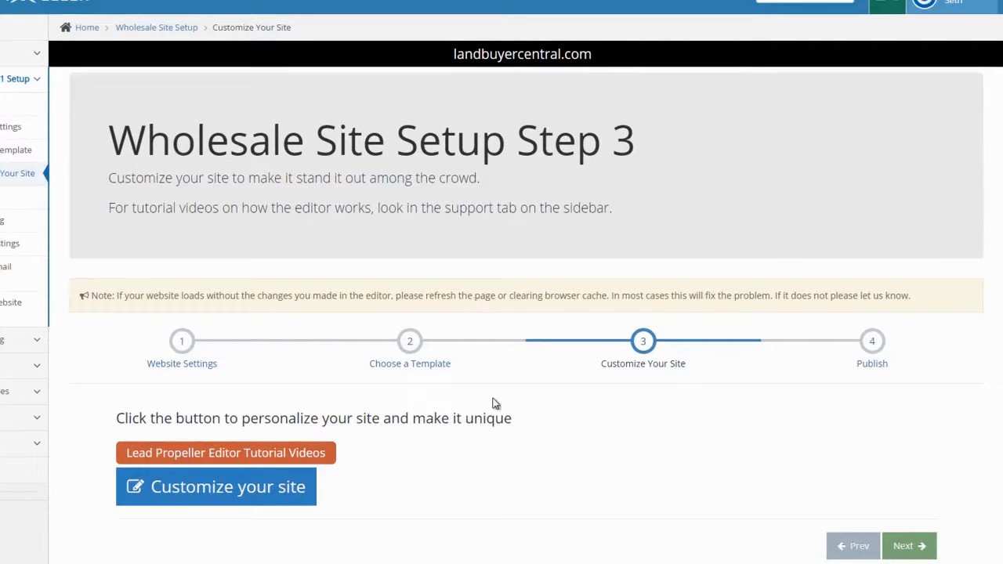
Step: Advance to the final setup step and publish the website
left_click(919, 546)
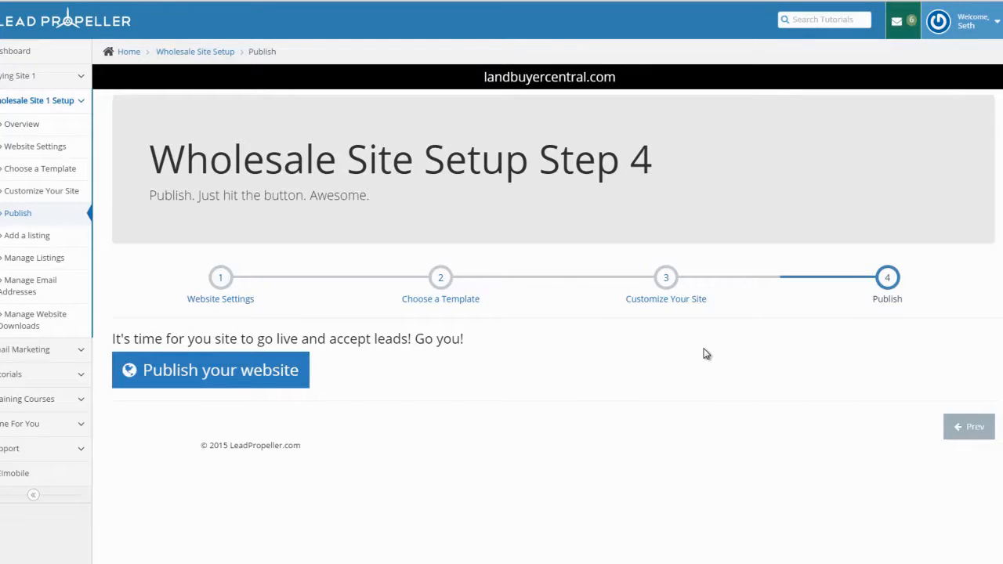
left_click(183, 377)
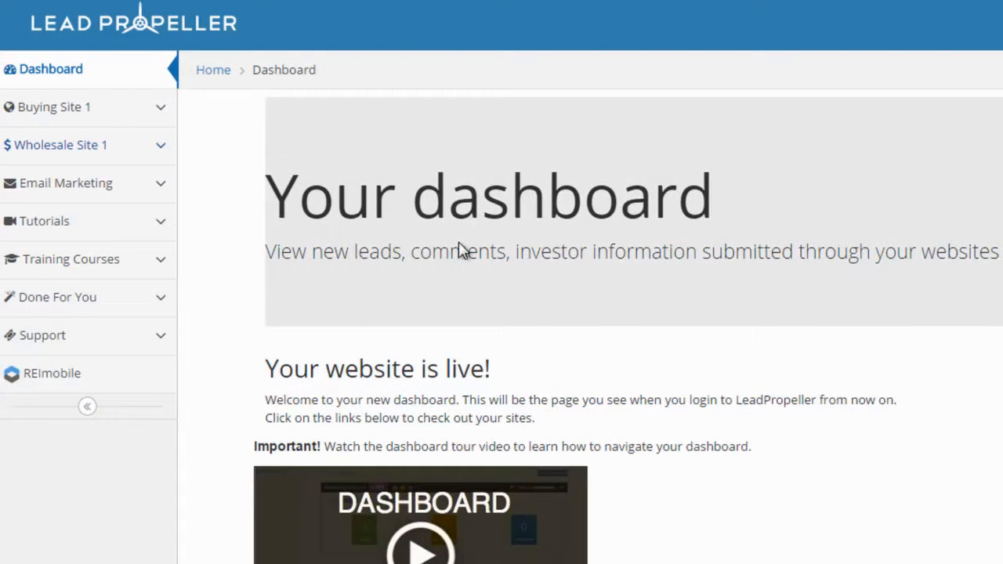
Step: Review the Wholesale Site 1 website settings: property map center, leads email, autoresponder details and toggles, and email marketing integration
left_click(159, 150)
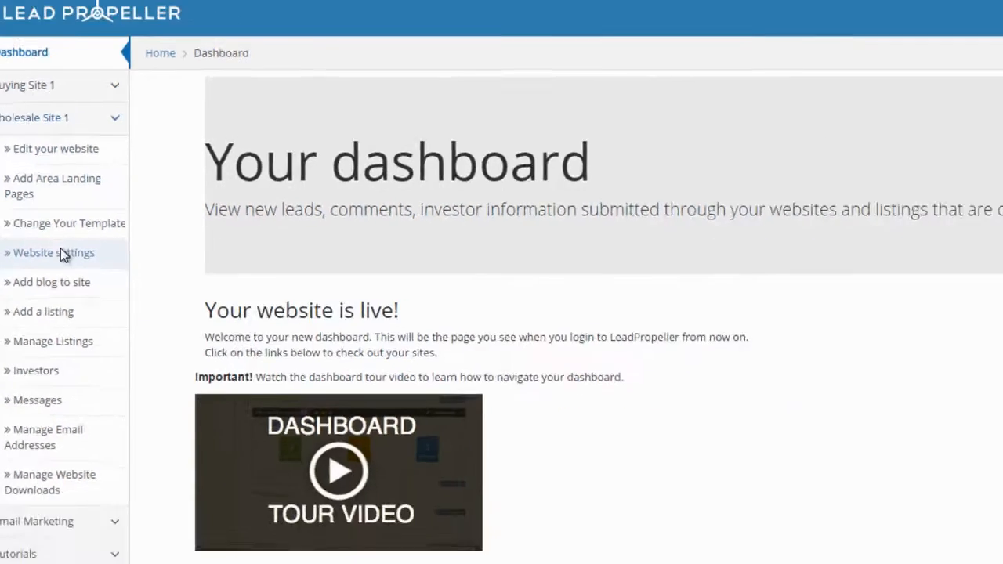
left_click(101, 306)
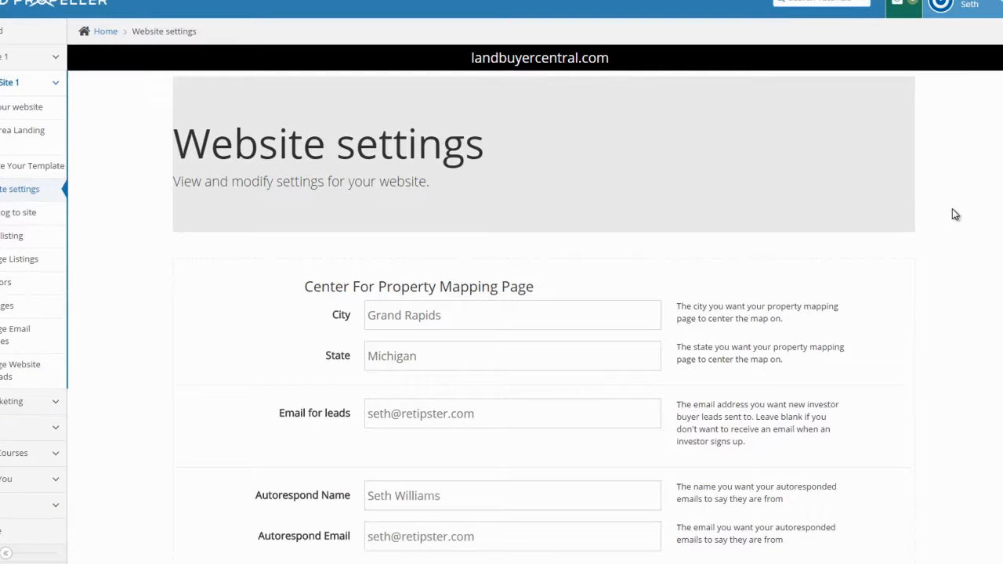
scroll(502, 313, "down", 3)
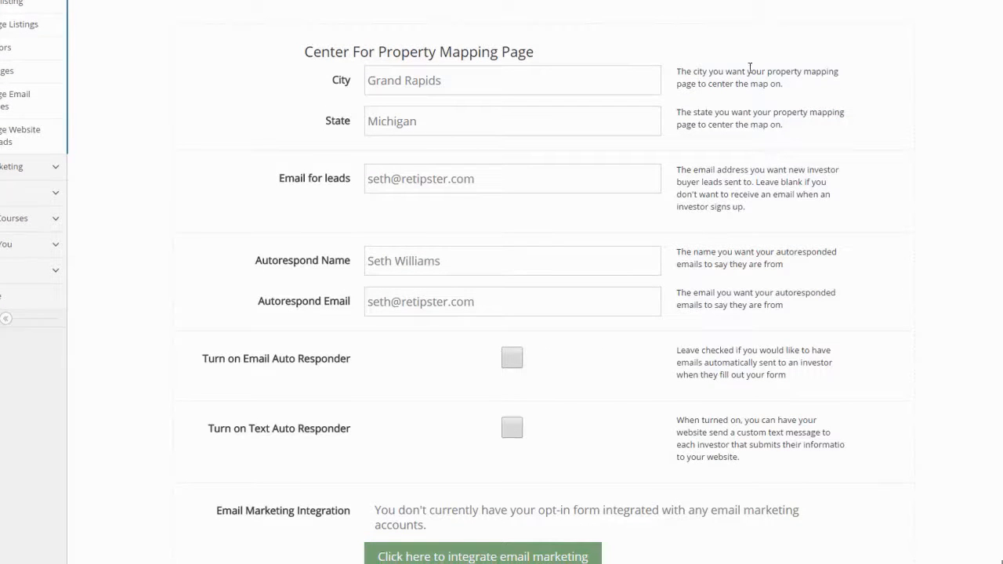
left_click_drag(680, 72, 789, 85)
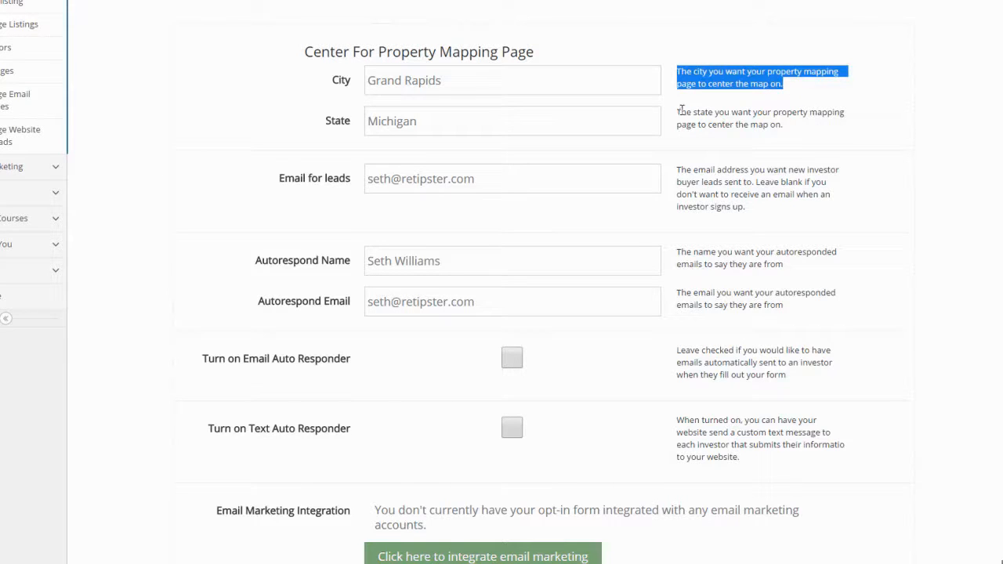
left_click_drag(677, 113, 815, 134)
left_click(672, 181)
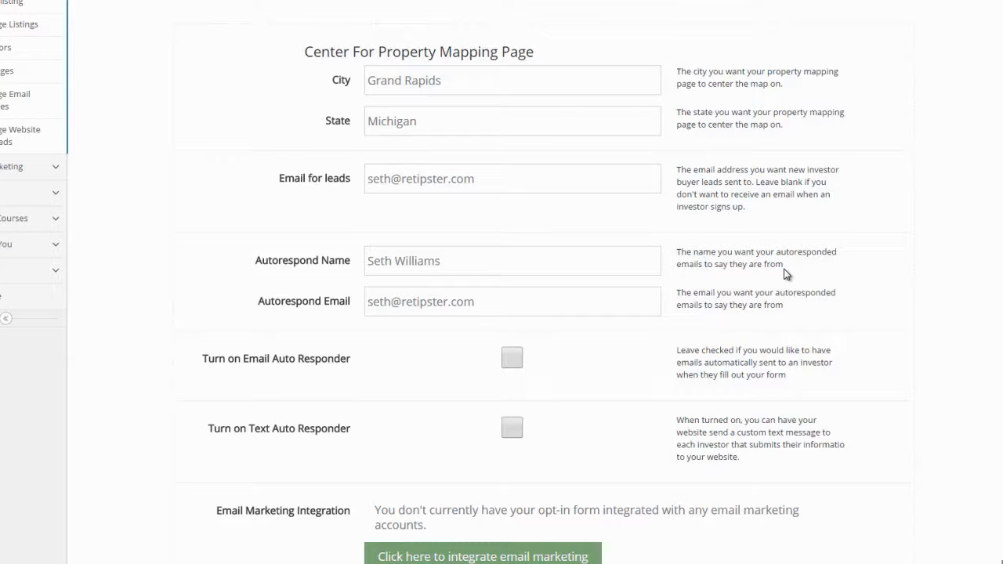
left_click_drag(486, 303, 296, 284)
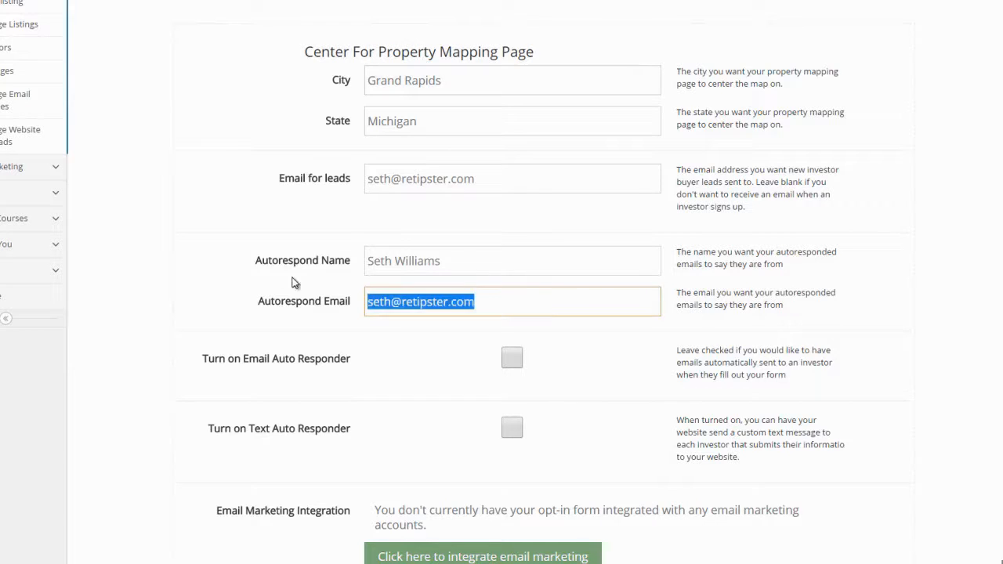
left_click(947, 269)
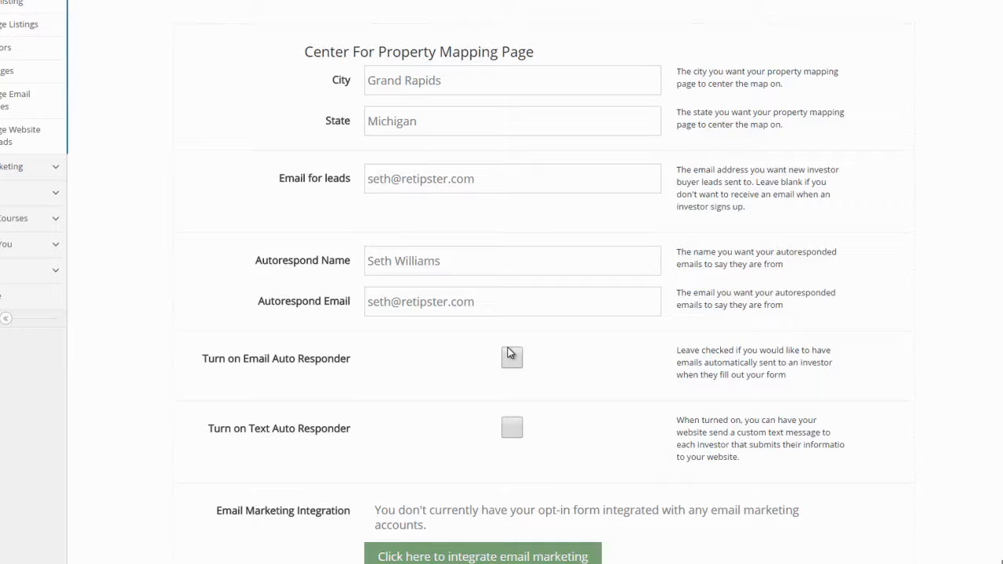
scroll(642, 410, "down", 2)
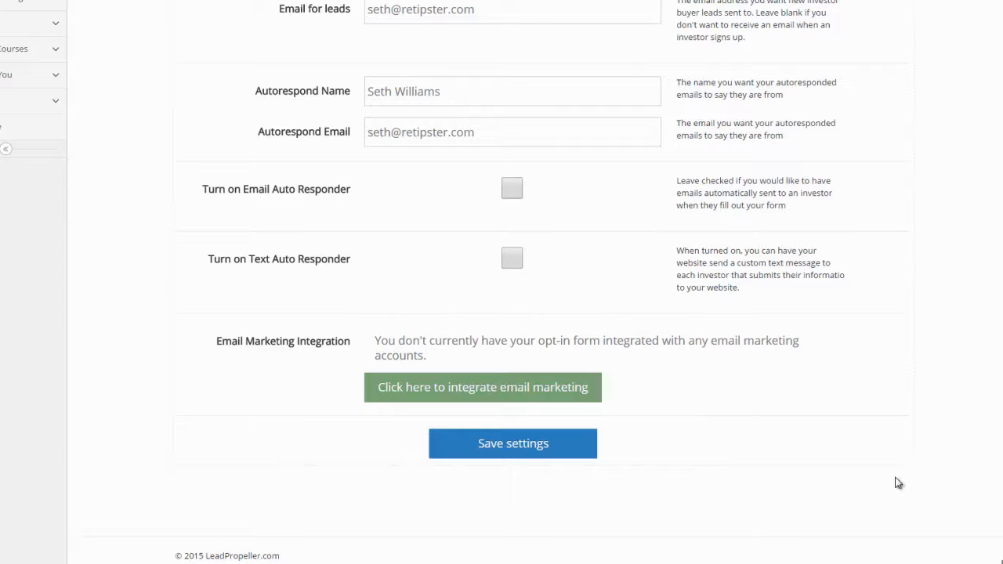
Step: Start integrating email marketing with the site, choosing Mail Chimp as the email marketing service
left_click(511, 392)
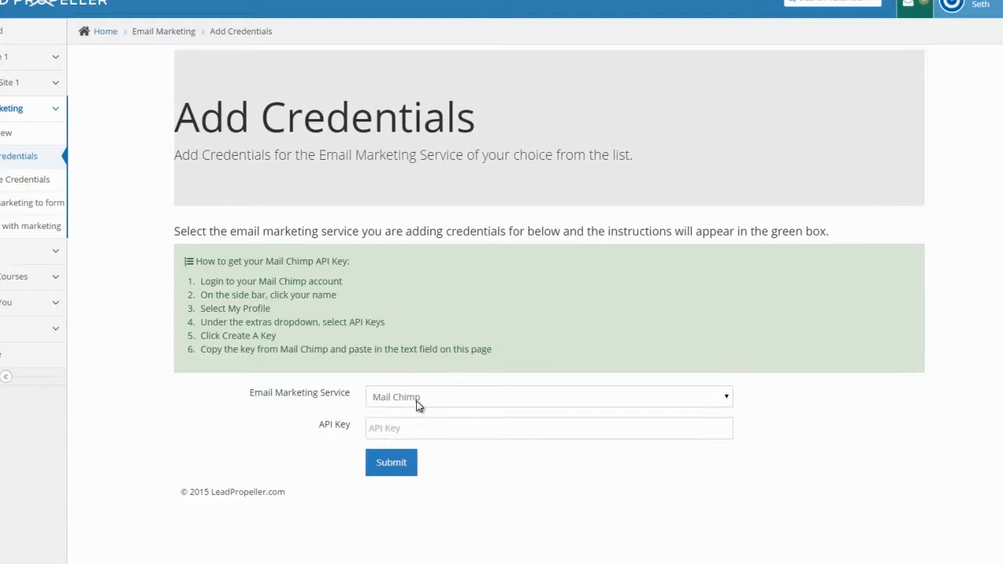
left_click(727, 399)
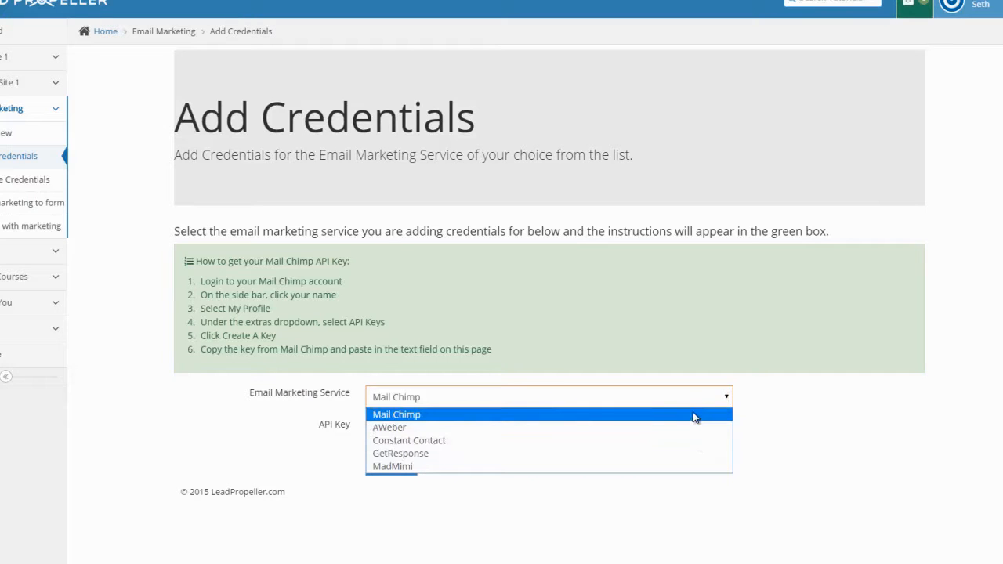
left_click(694, 418)
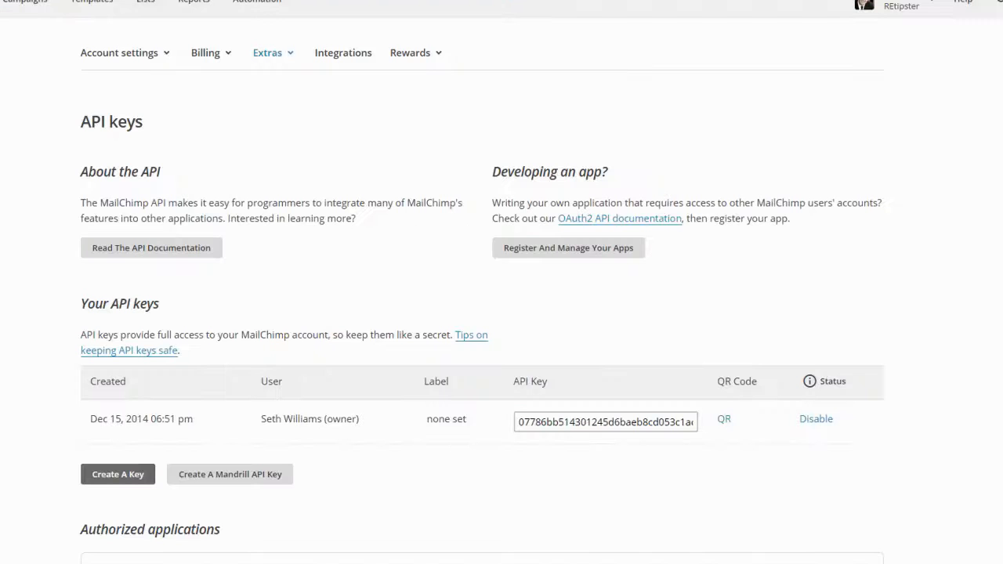
Step: Copy the existing API key from the MailChimp account page and submit it in LeadPropeller as the Mail Chimp API key
left_click(609, 422)
right_click(603, 419)
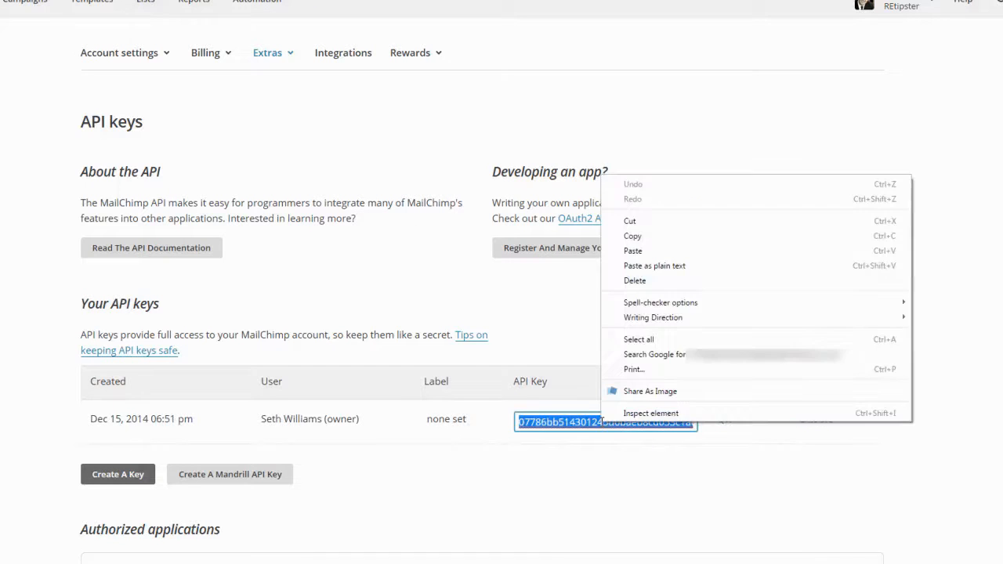
left_click(645, 236)
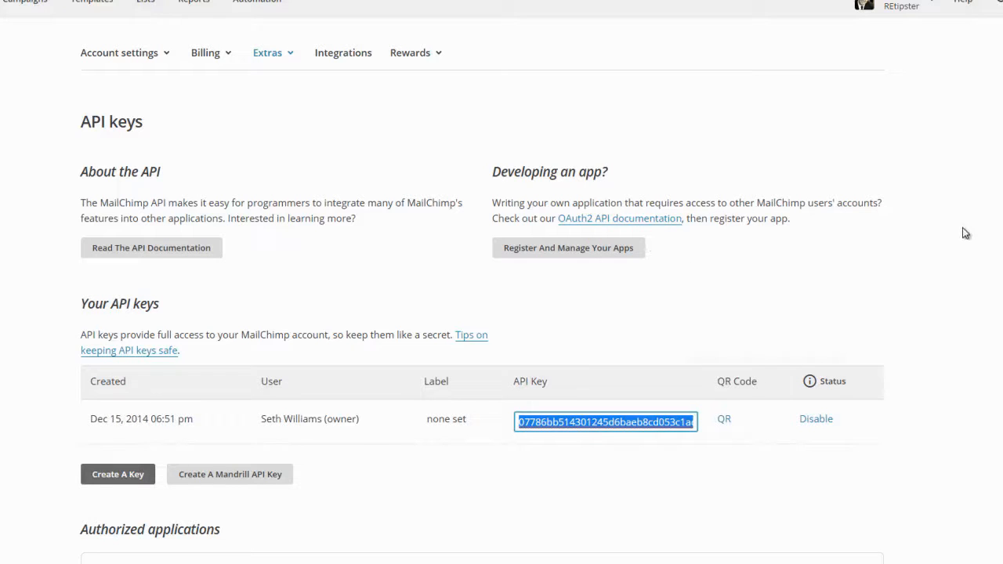
key("ctrl+shift+Tab")
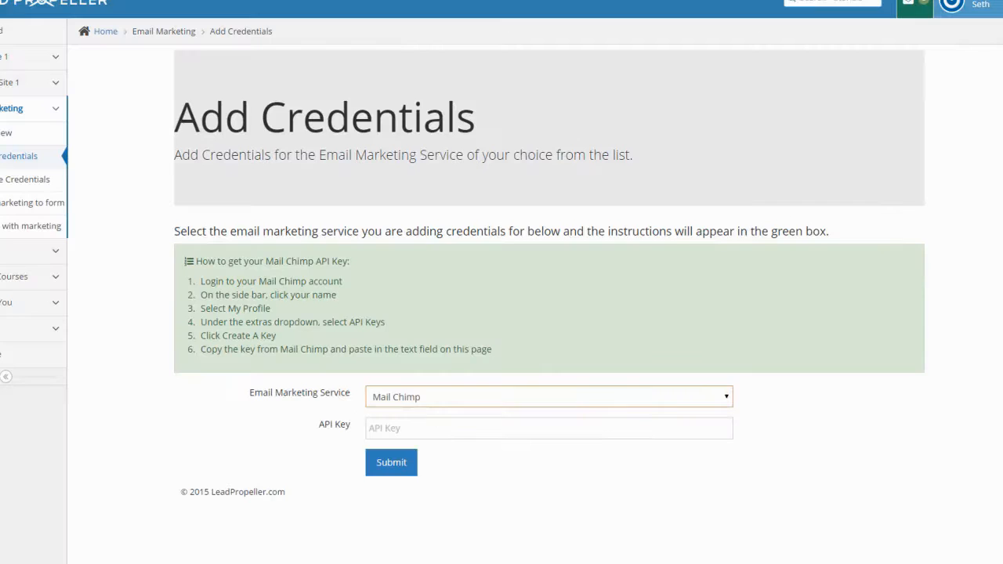
left_click(523, 428)
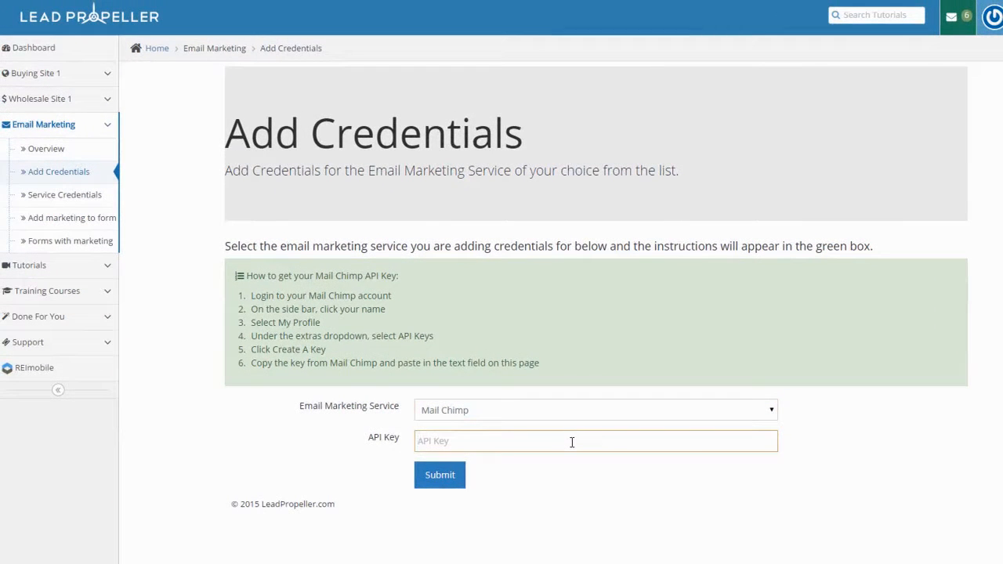
key("ctrl+v")
left_click(451, 478)
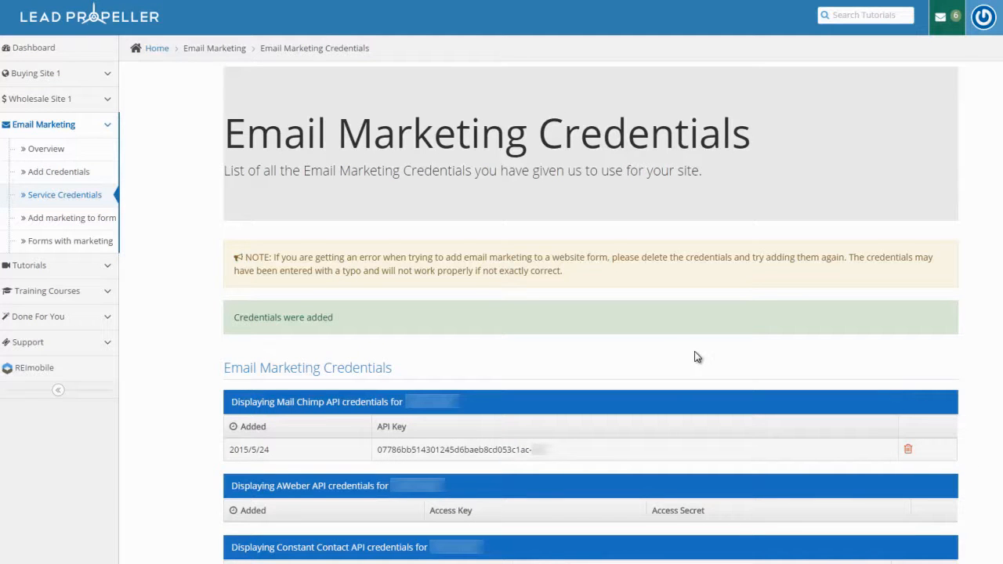
Step: Open the form for adding a new listing to Wholesale Site 1
left_click(110, 104)
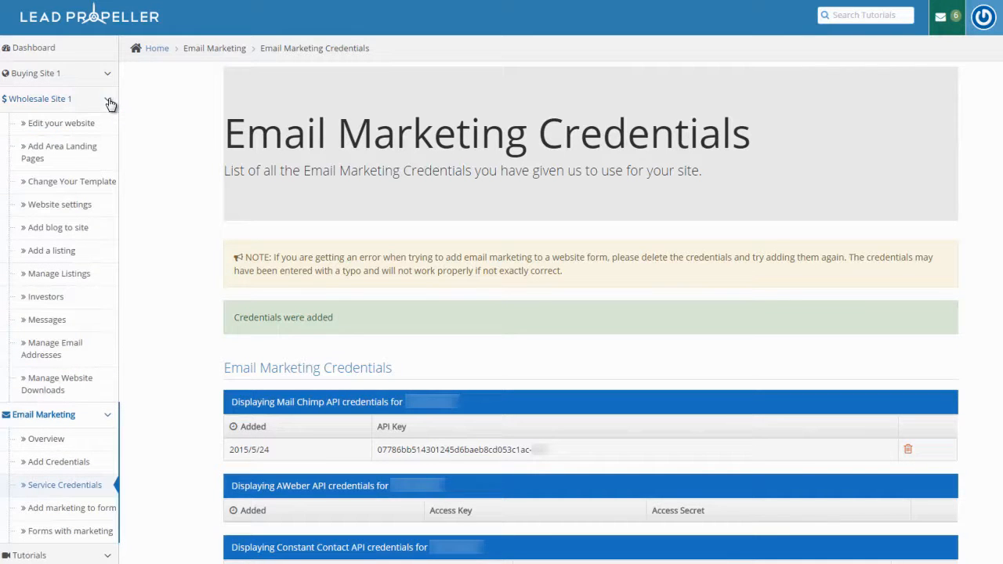
left_click(52, 251)
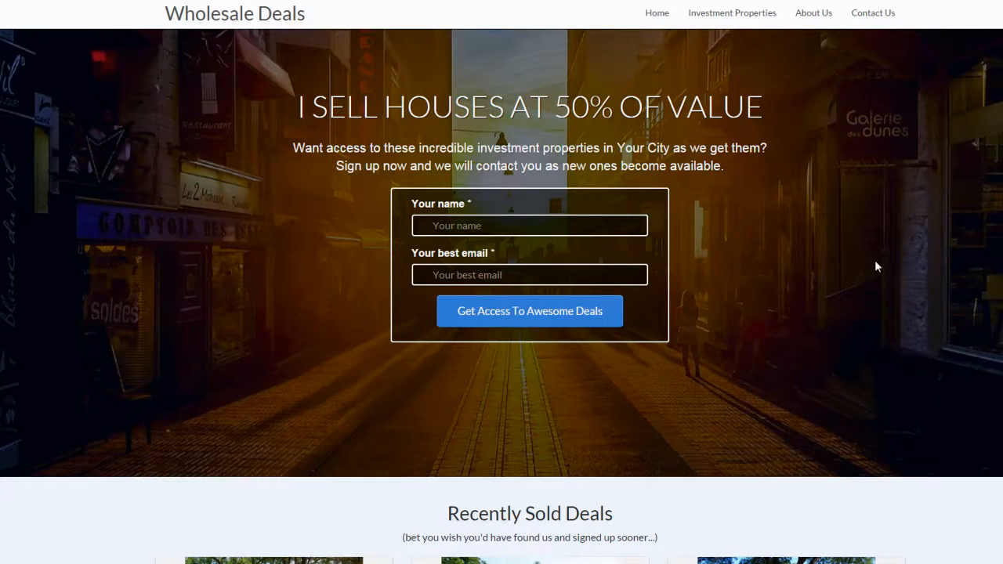
Step: Examine the sample Wholesale Deals homepage, especially how the Recently Sold Deals section presents each property's deal analysis
scroll(876, 261, "down", 4)
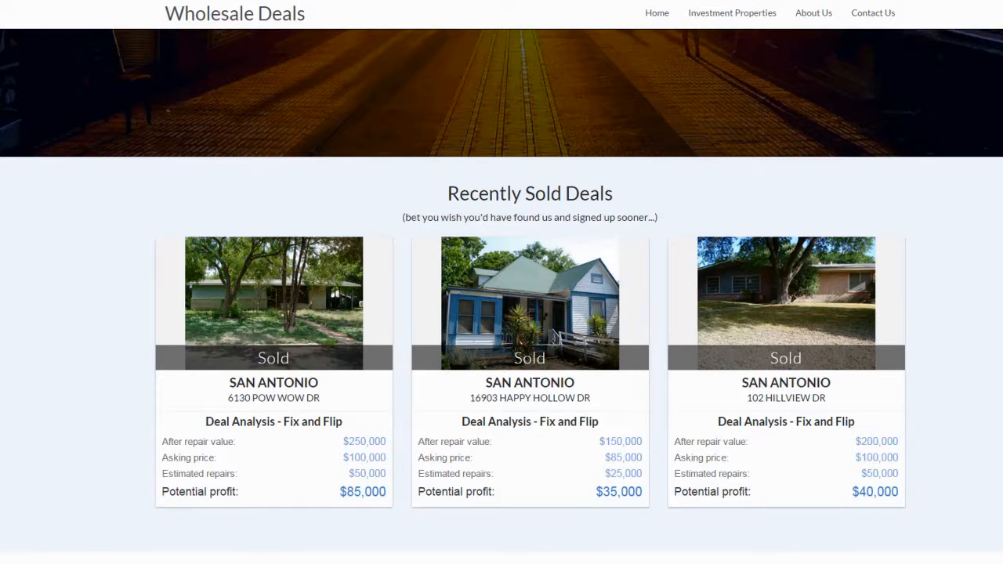
scroll(501, 291, "down", 2)
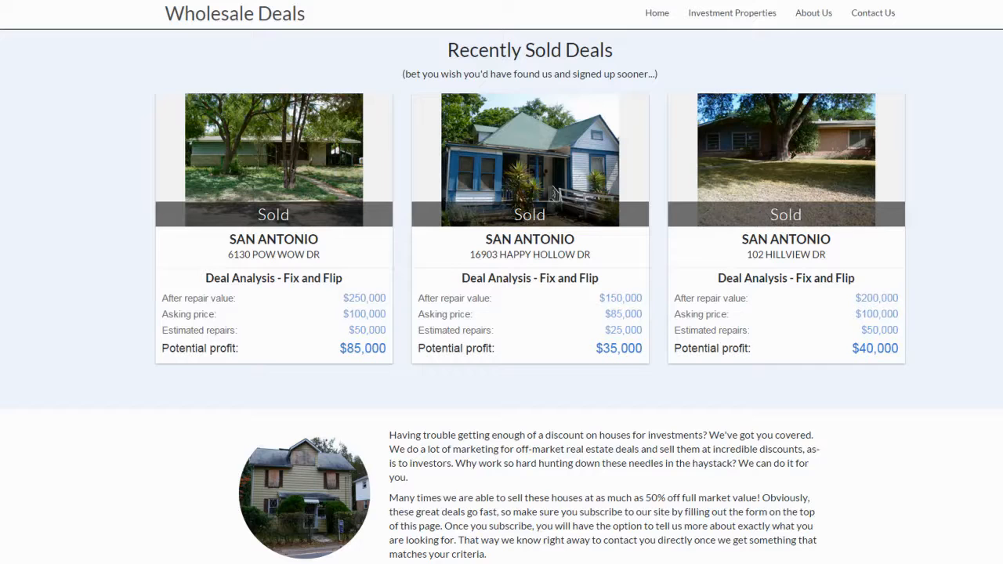
scroll(501, 314, "up", 2)
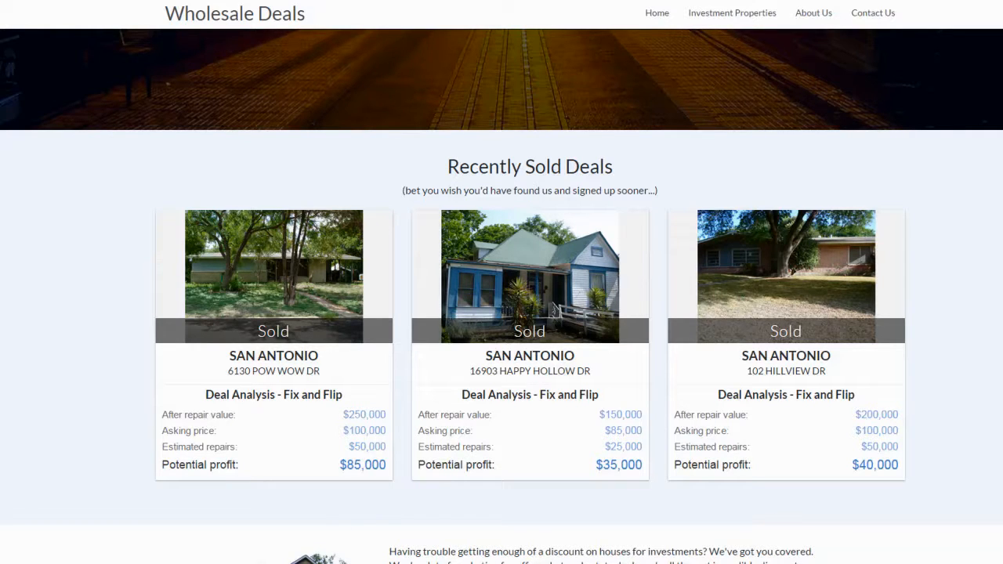
scroll(502, 296, "up", 1)
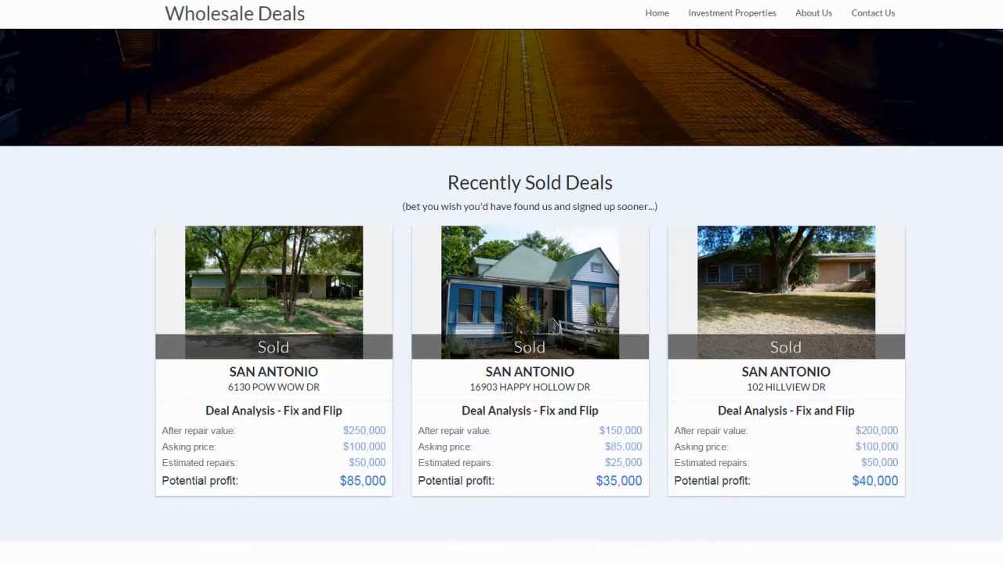
scroll(502, 296, "up", 3)
scroll(502, 296, "down", 3)
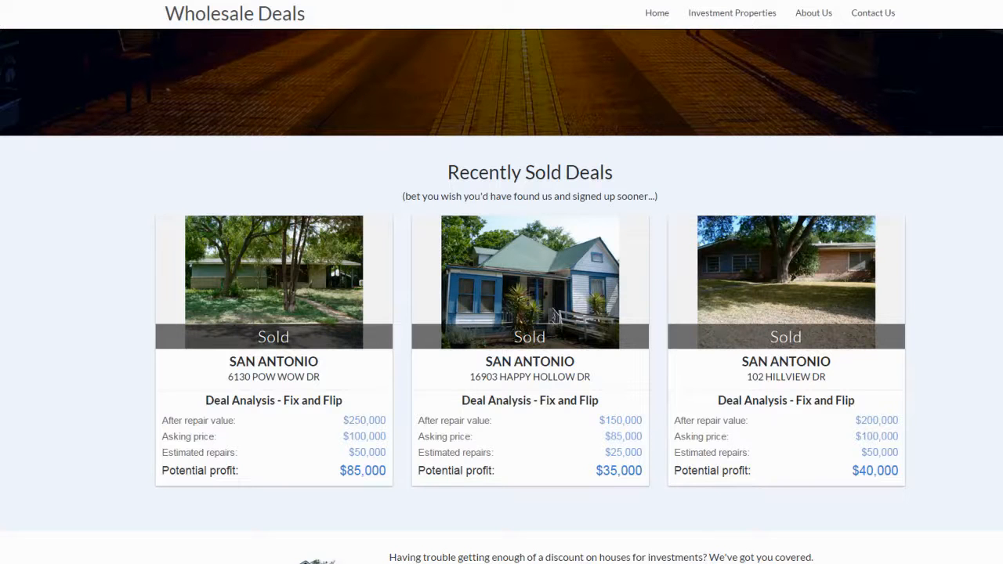
scroll(501, 296, "down", 1)
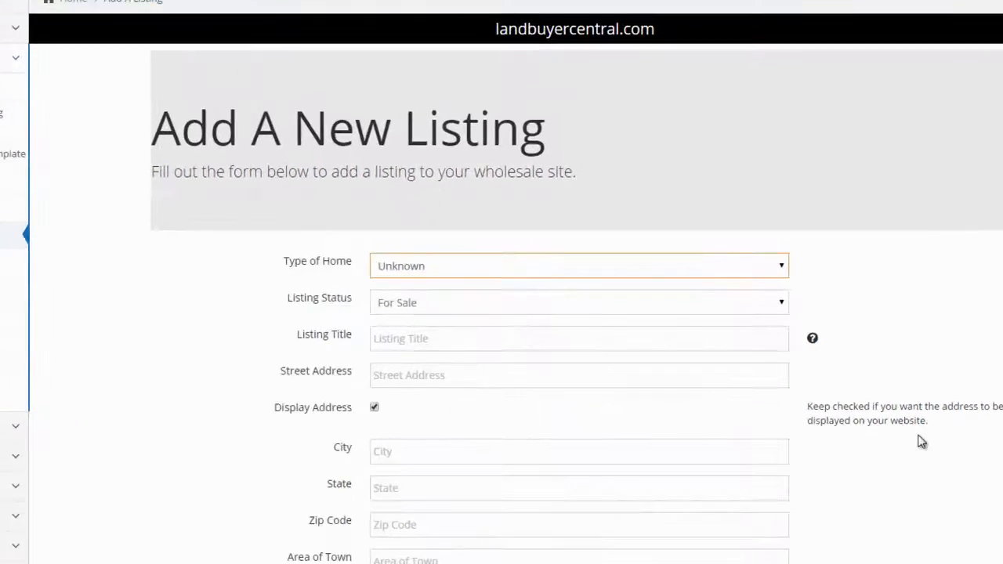
Step: Set the new listing's type of home to Vacant Land and its status to Sold, with 2015-05-24 as the date sold
left_click(779, 265)
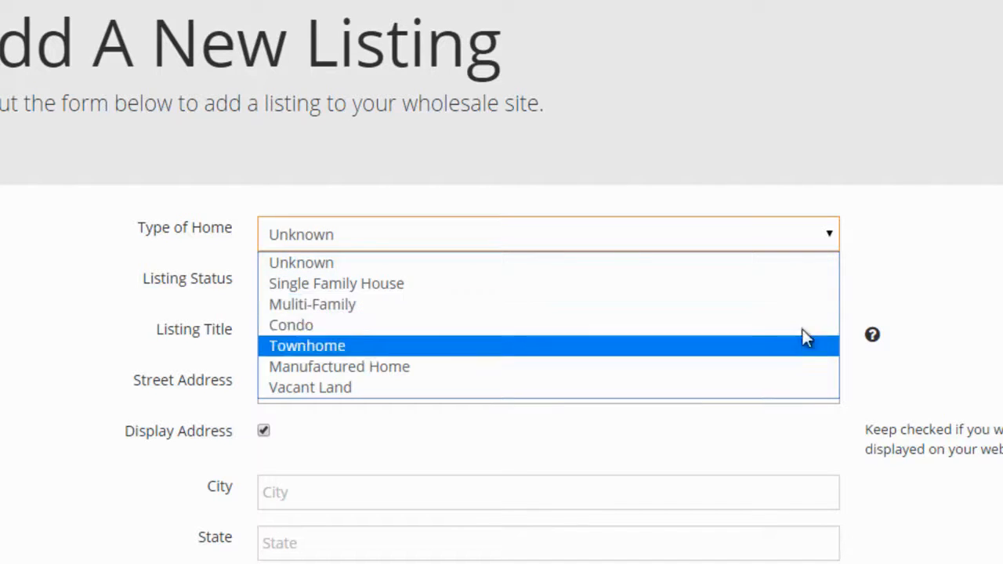
left_click(814, 389)
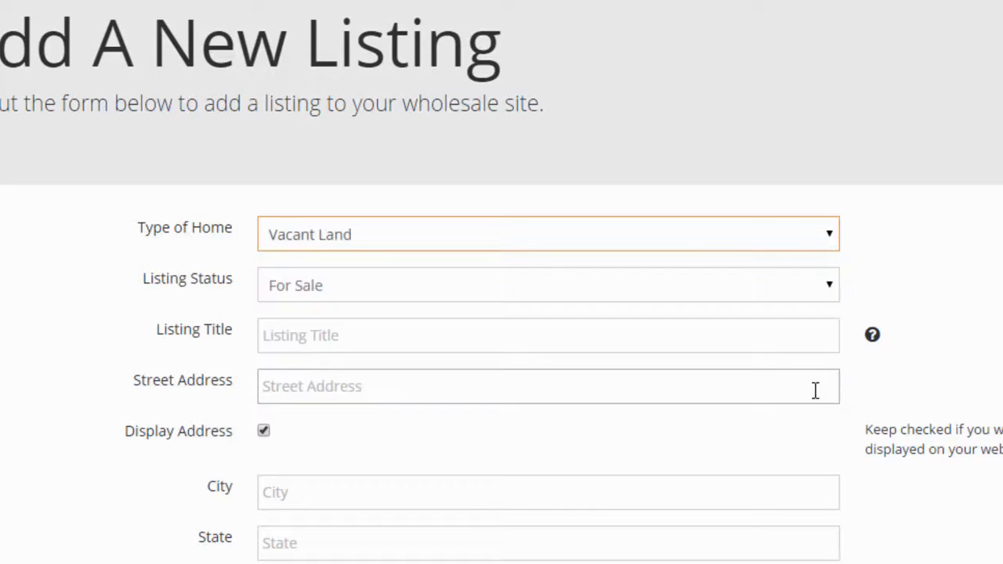
left_click(837, 289)
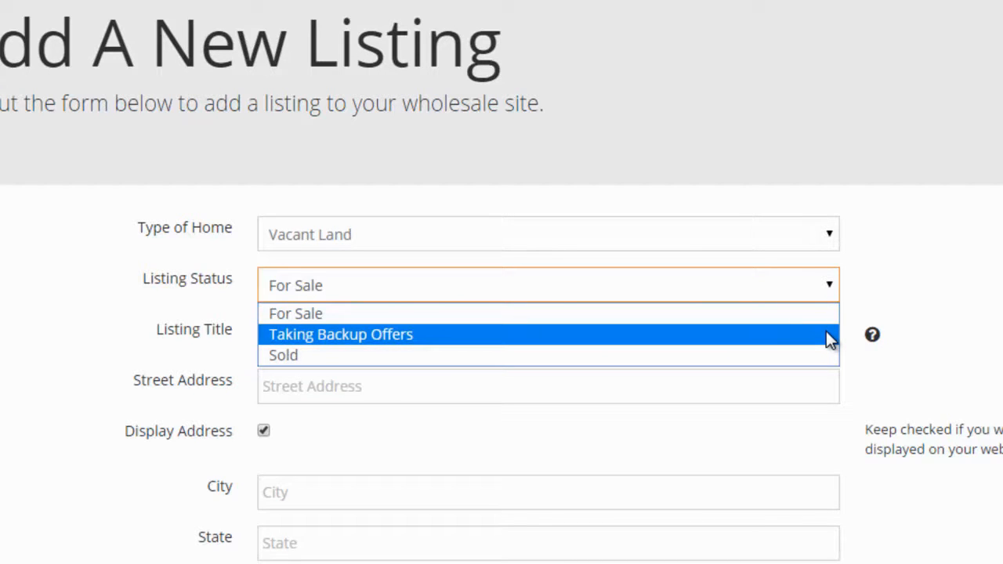
left_click(750, 358)
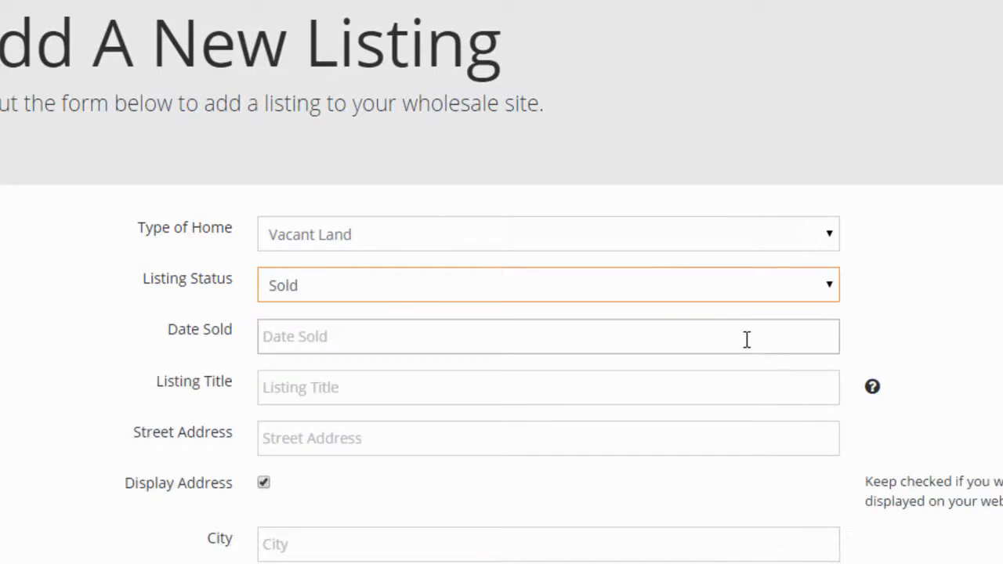
left_click(746, 340)
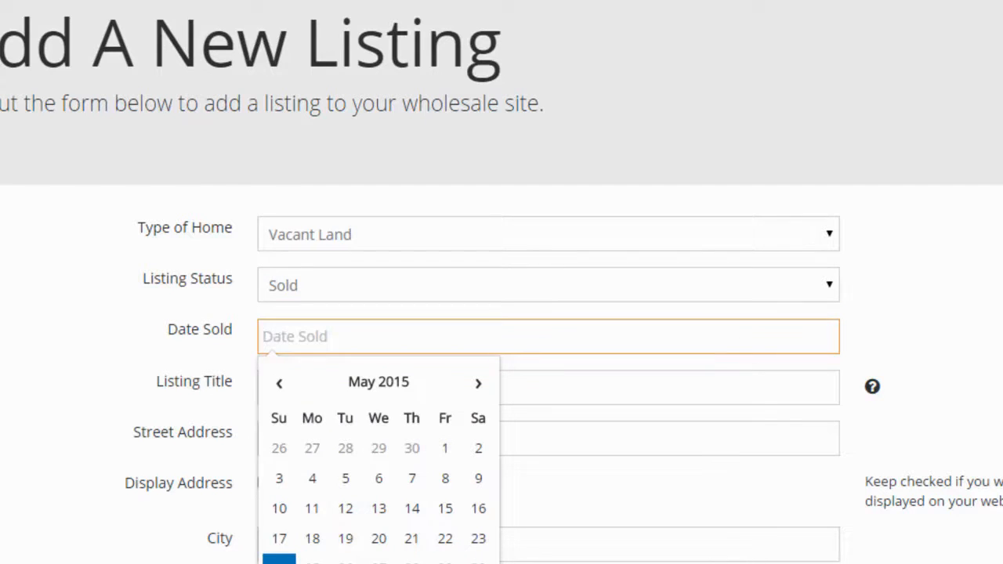
left_click(280, 561)
left_click(979, 437)
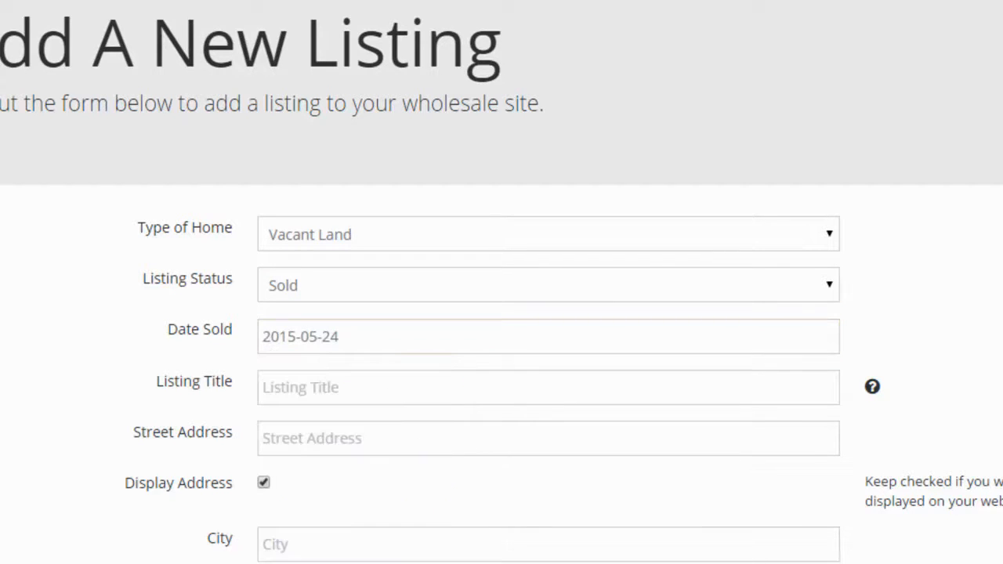
Step: Title the listing "4 Acres of Wooded Land"
left_click(804, 392)
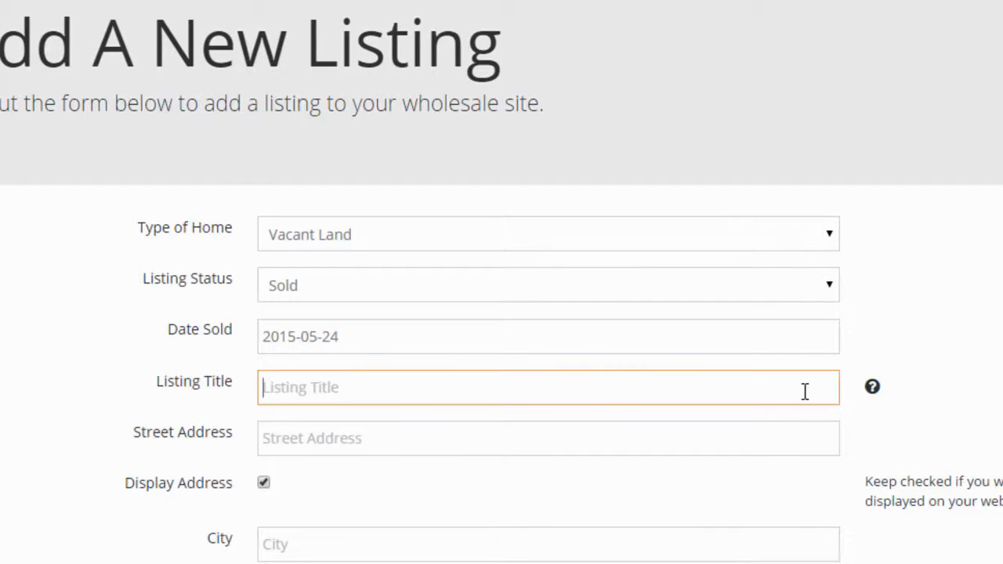
type("4 ")
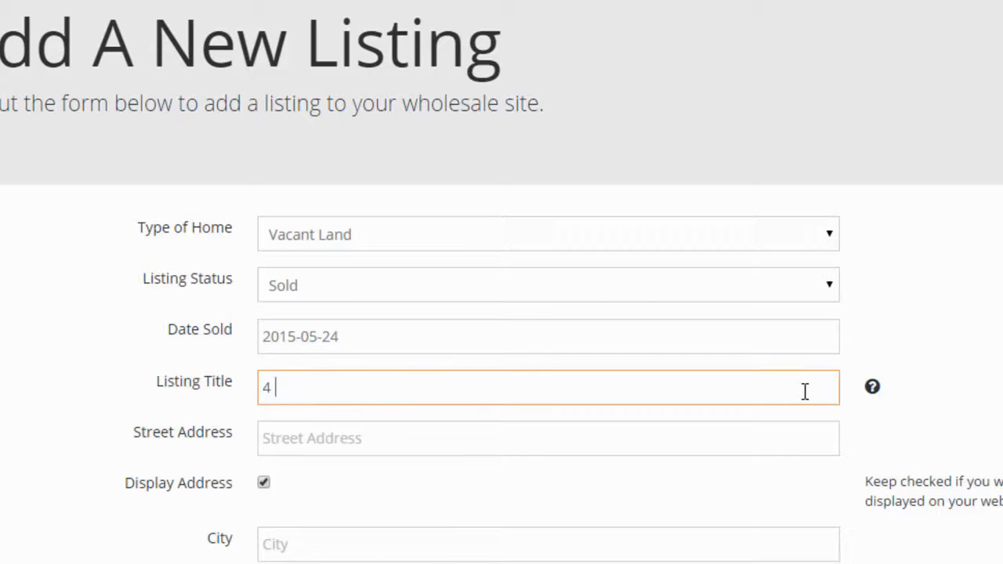
type("Acres of Wooded Land")
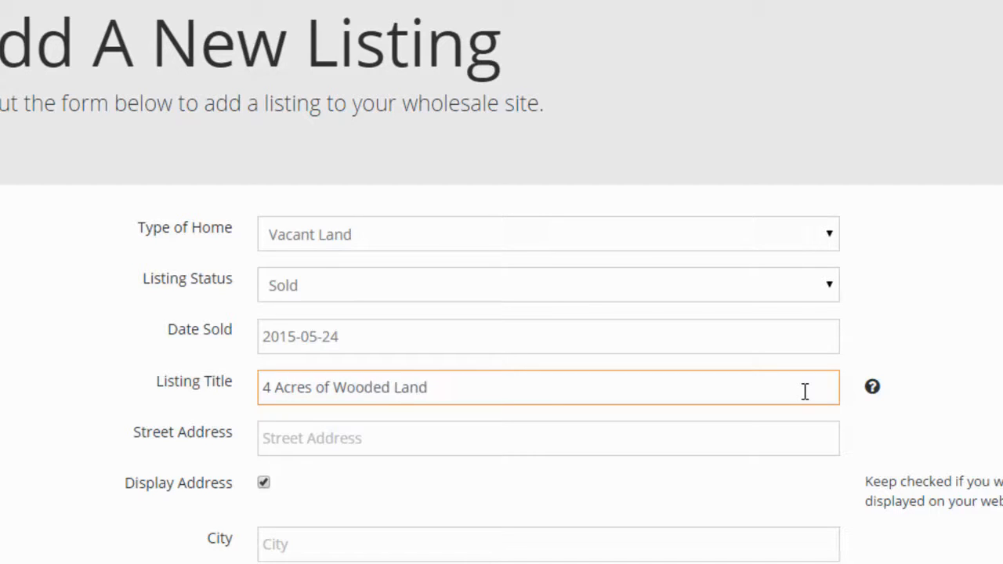
Step: Enter the property's street address and turn off displaying the address on the website
left_click(790, 437)
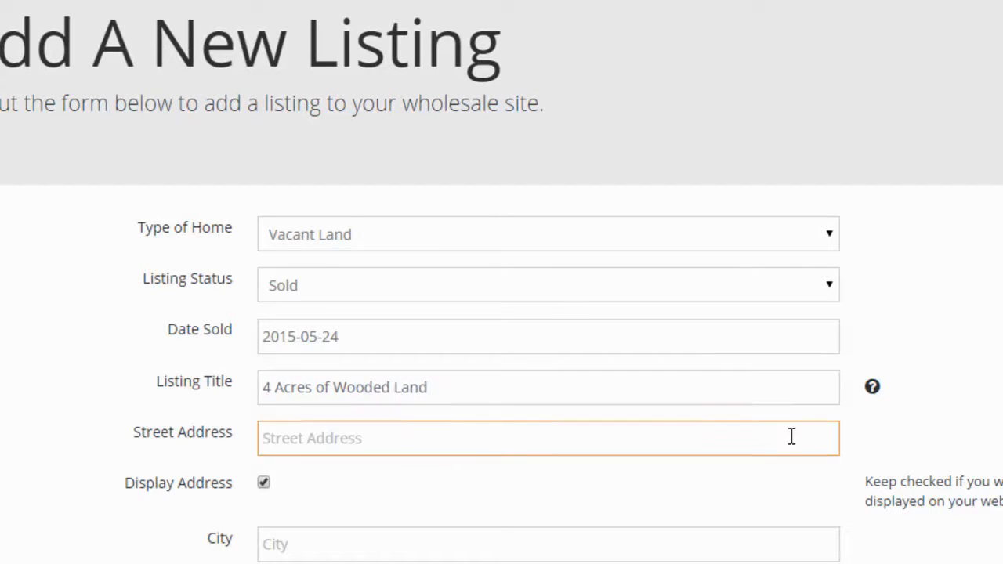
type("1234")
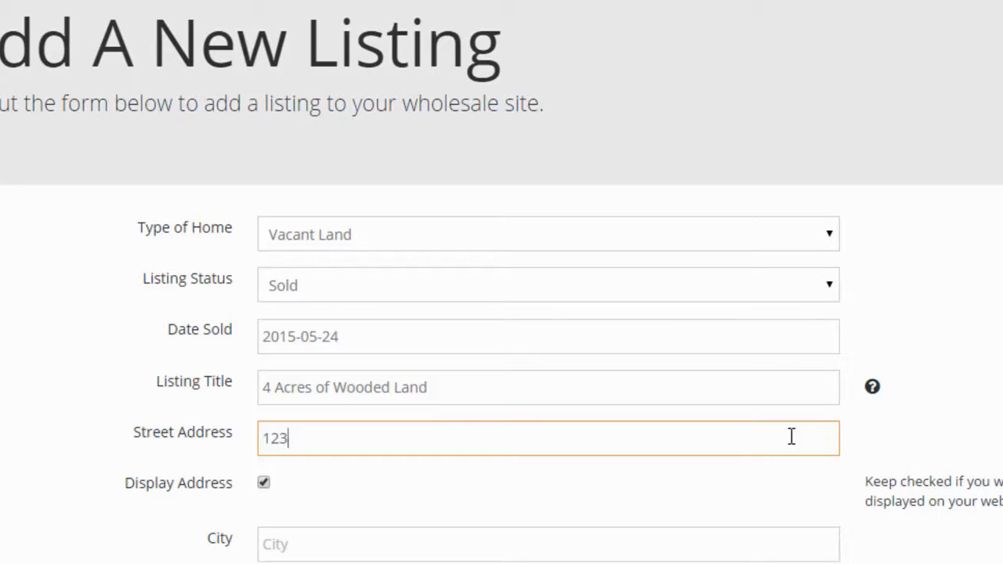
key("BackSpace")
key("BackSpace")
key("BackSpace")
key("BackSpace")
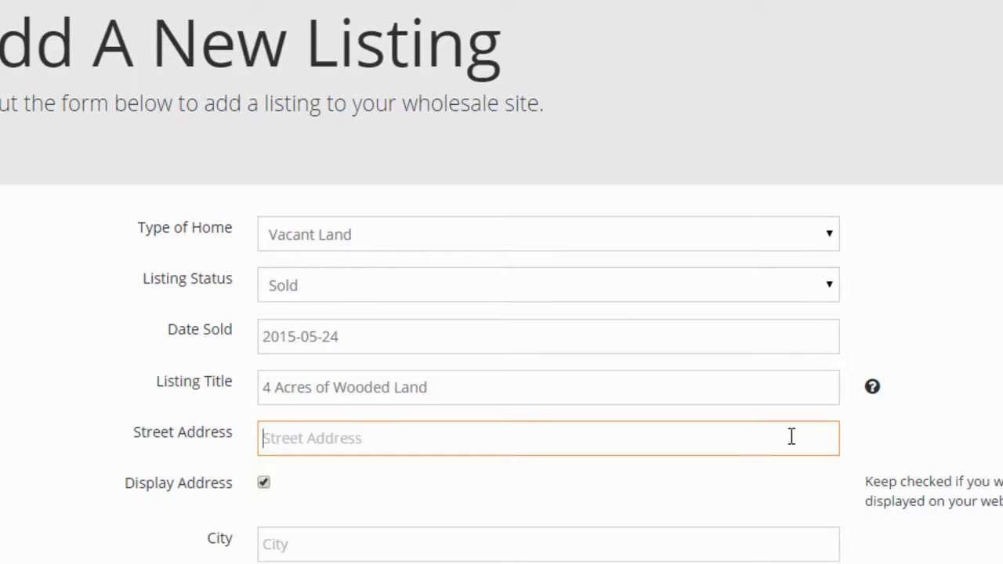
type("1234")
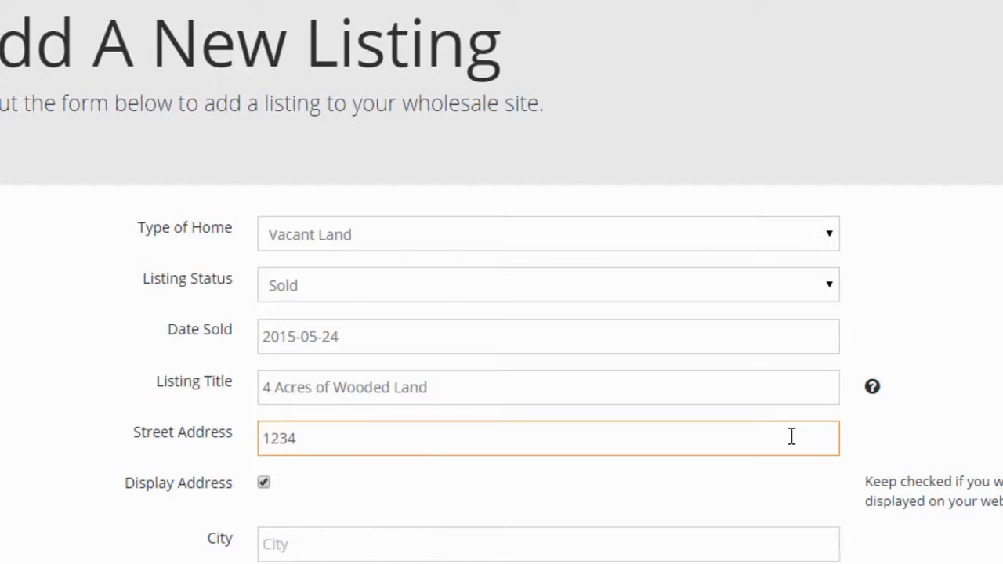
type(" Anywhere Lane")
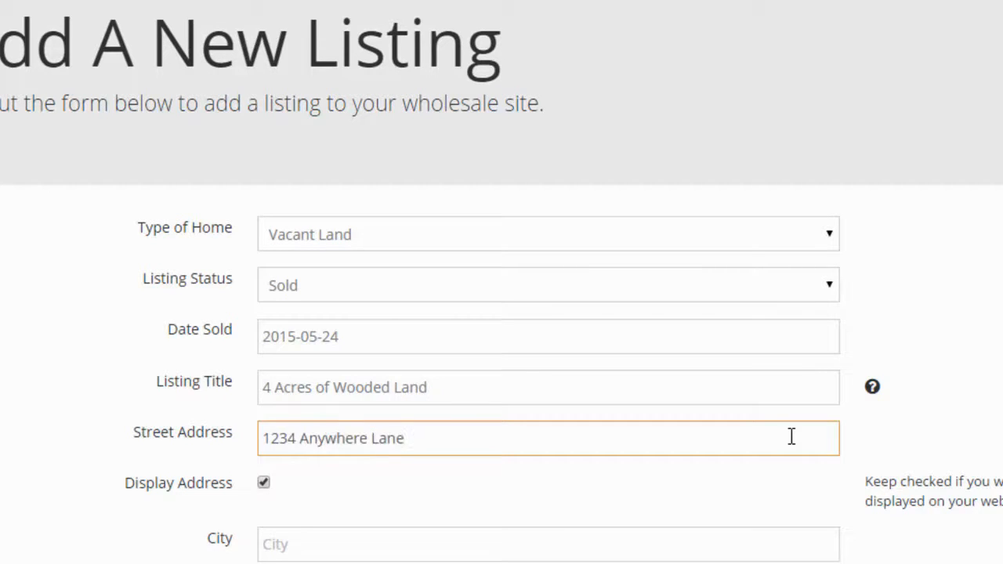
left_click(264, 483)
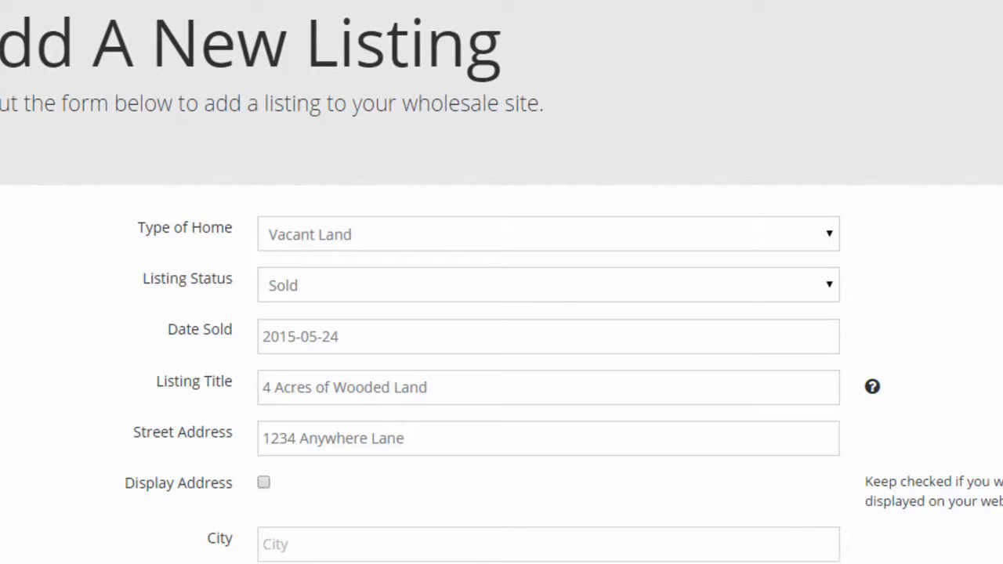
Step: Fill in the property's city, state and zip code in the new listing
left_click(789, 541)
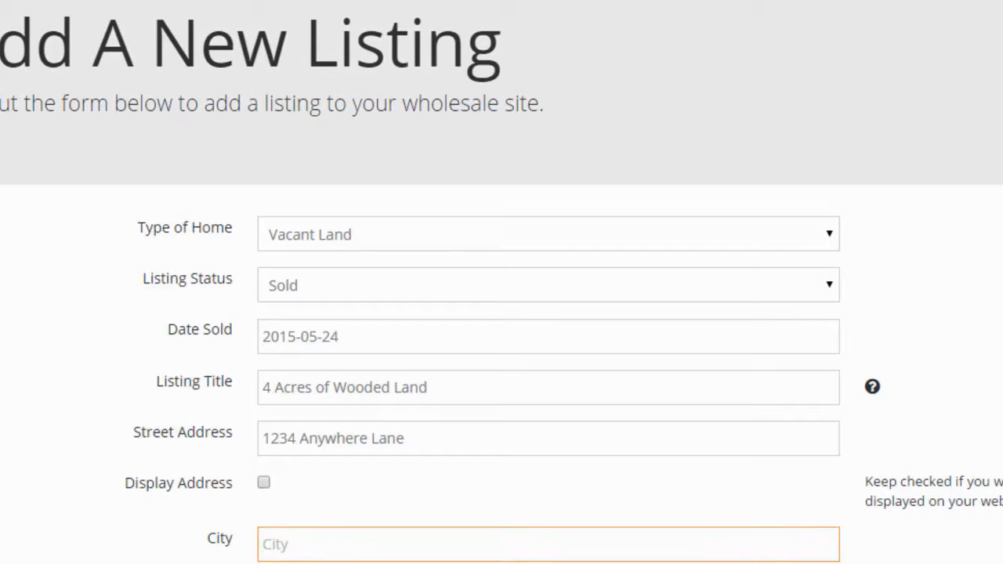
type("Chippewa")
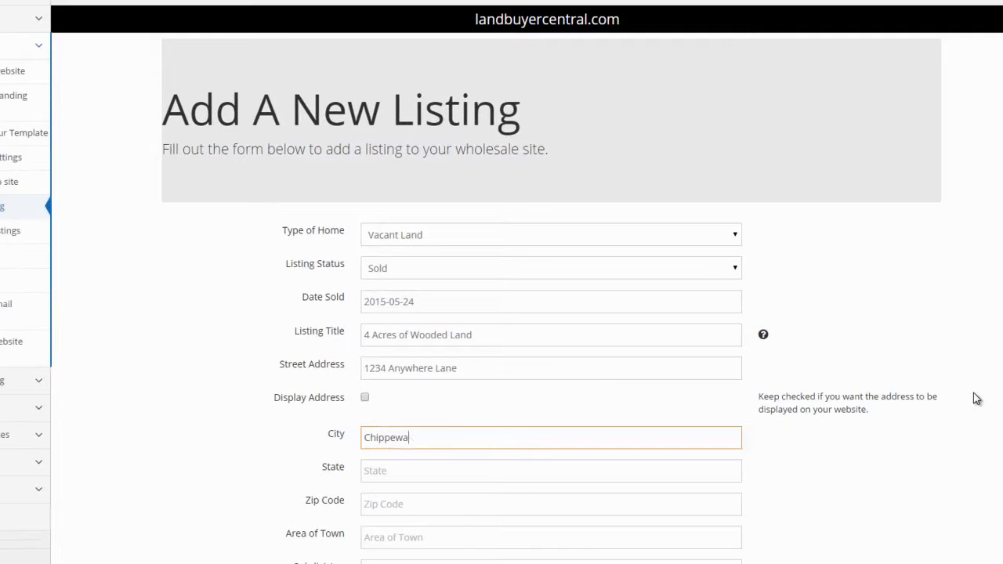
key("Tab")
type("Michigan")
key("Tab")
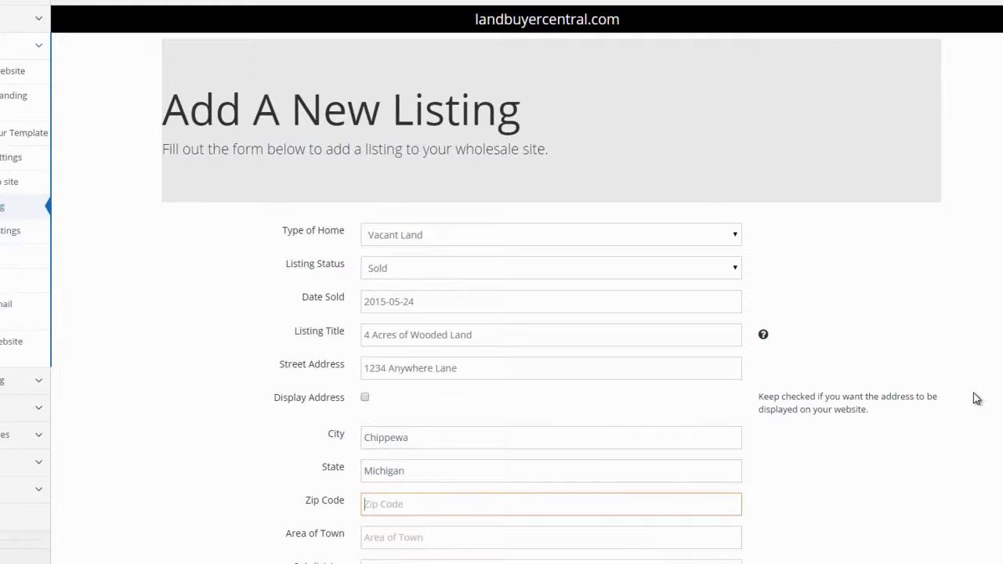
type("12345")
Step: Set the listing's lot size to "4 Acres"
scroll(822, 412, "down", 5)
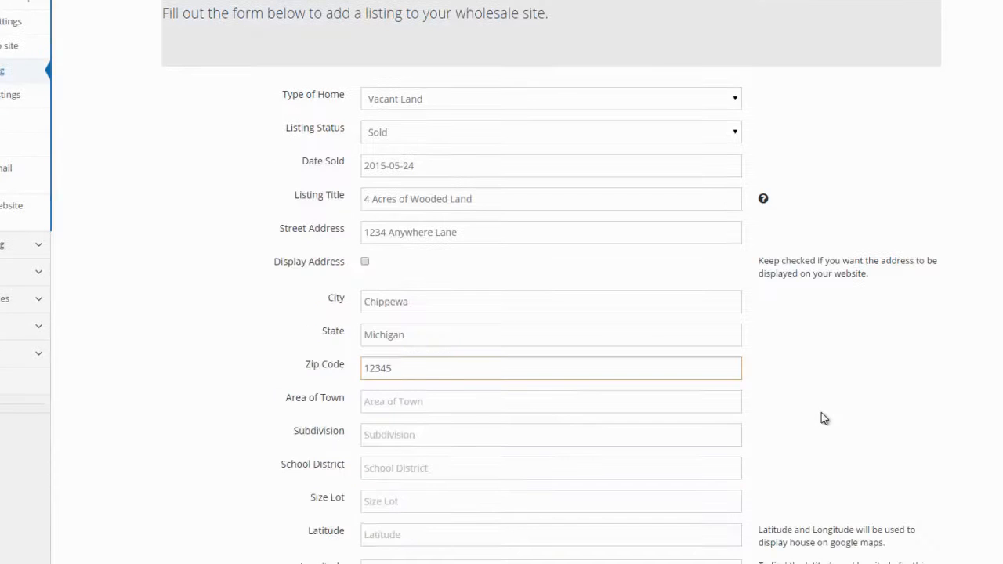
left_click(478, 194)
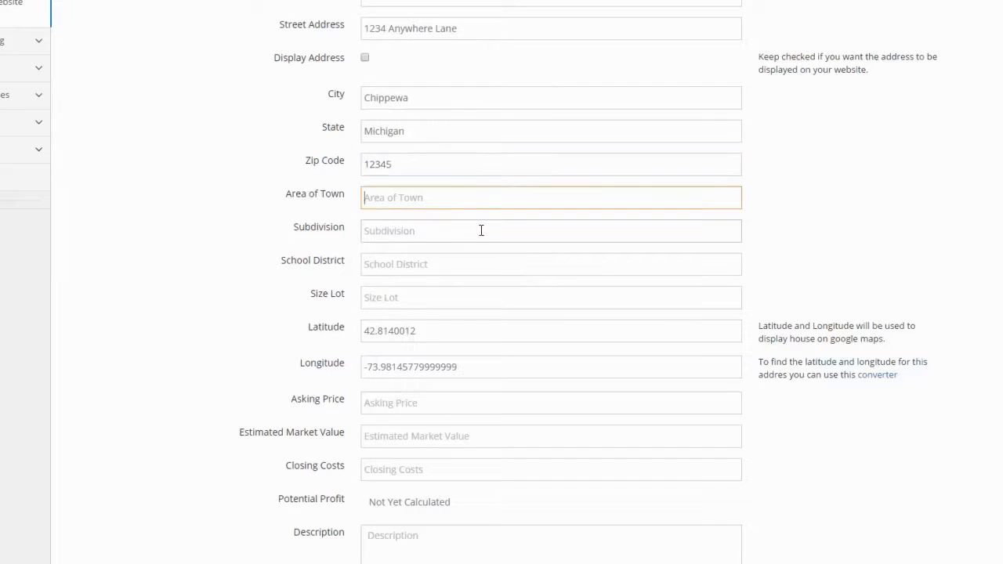
left_click(491, 264)
left_click(495, 295)
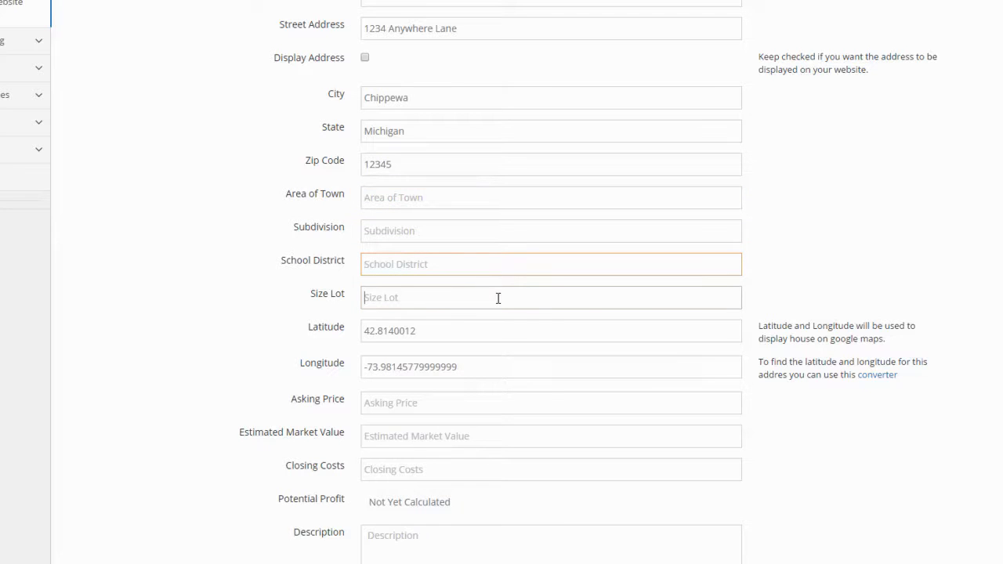
type("4")
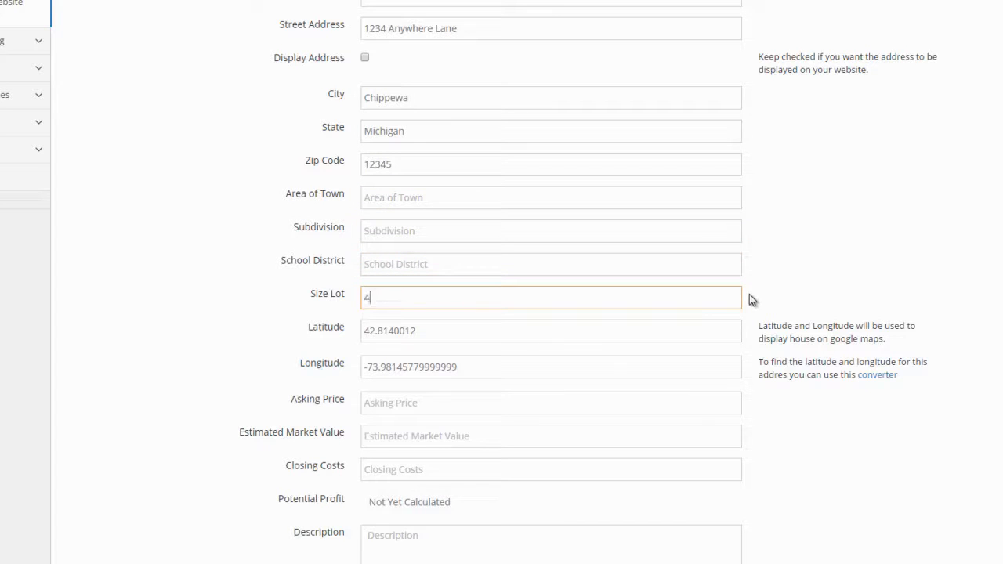
type(" Acres")
Step: Enter an asking price of 40,000, an estimated market value of 100,000 and closing costs of 500 for the listing
scroll(656, 329, "down", 2)
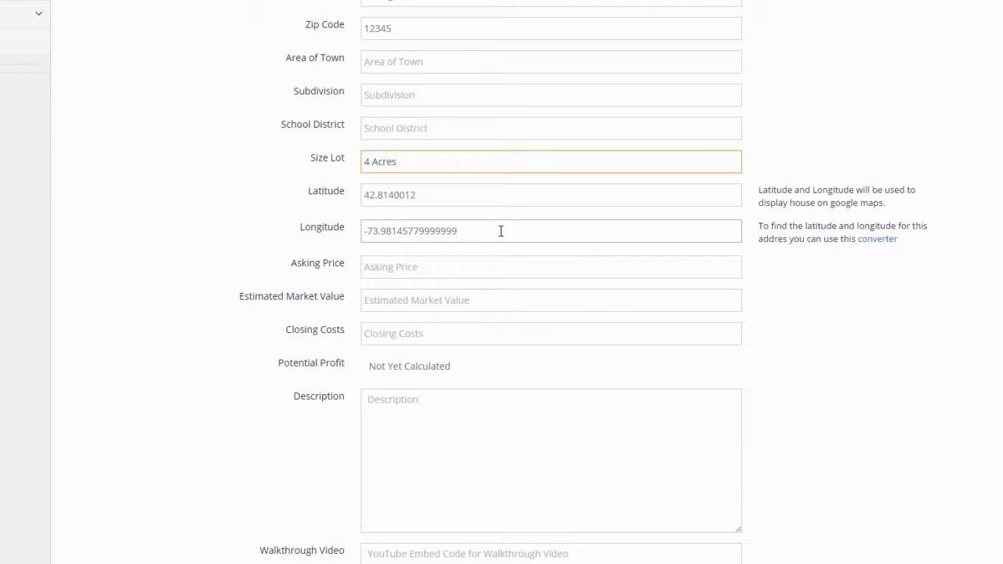
left_click(533, 268)
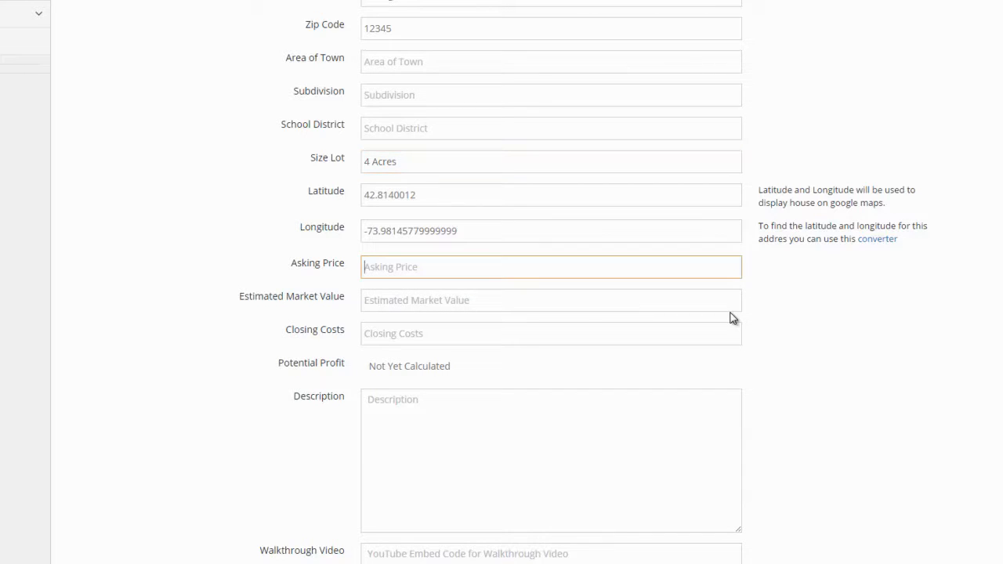
type("40,000")
left_click(610, 293)
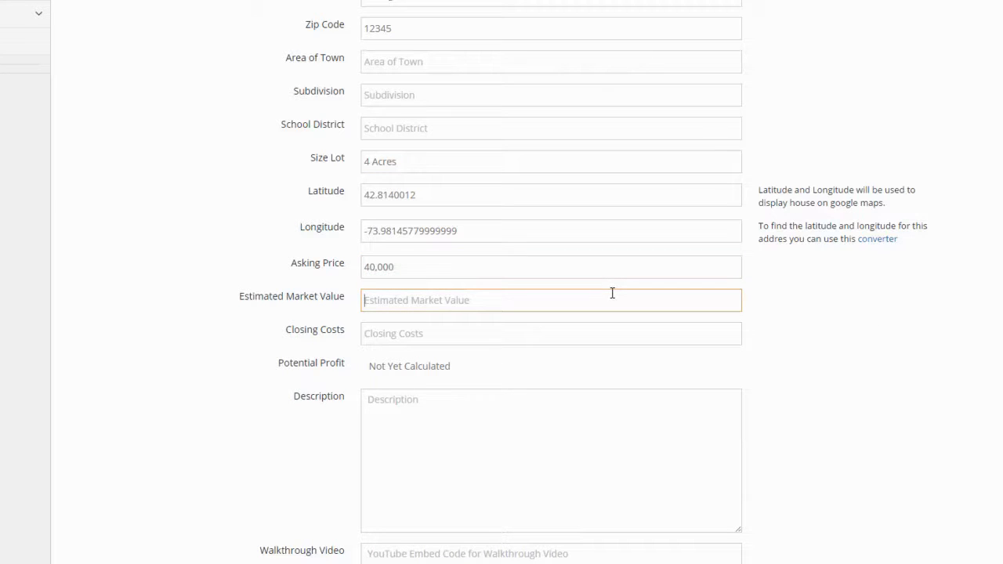
type("100,000")
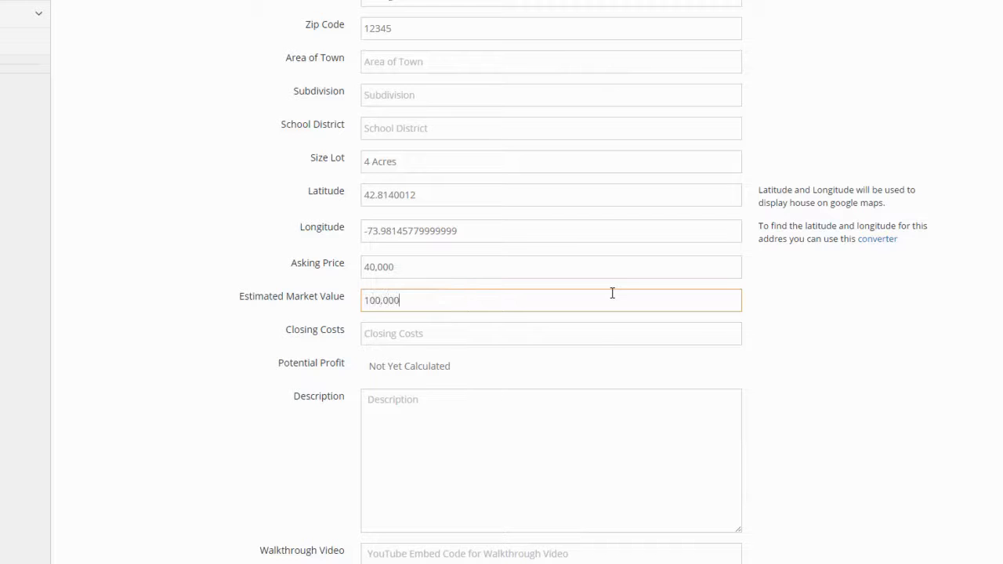
left_click(601, 338)
type("500")
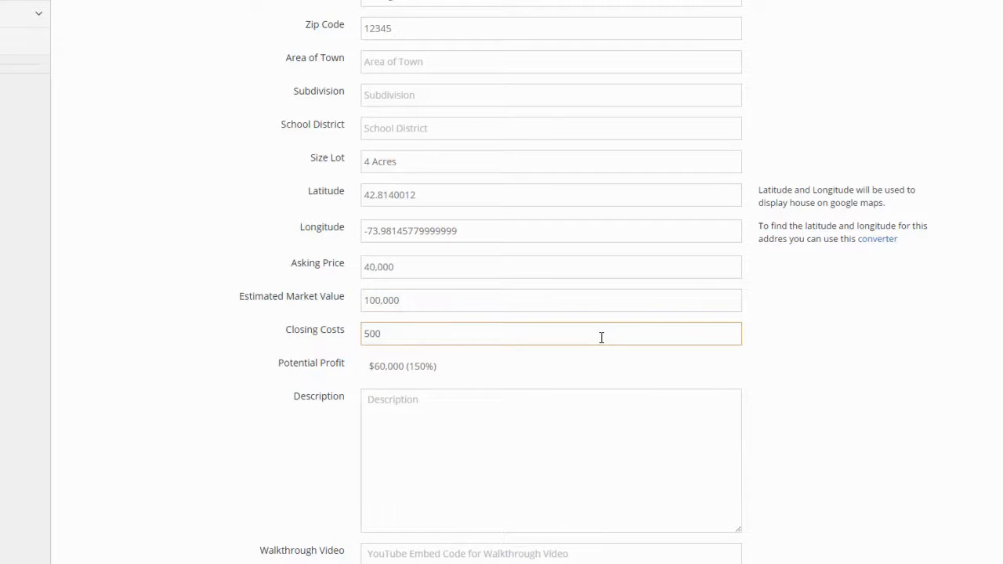
Step: Leave the description, walkthrough video and contact info blank and save the new listing
left_click(555, 425)
scroll(555, 425, "down", 3)
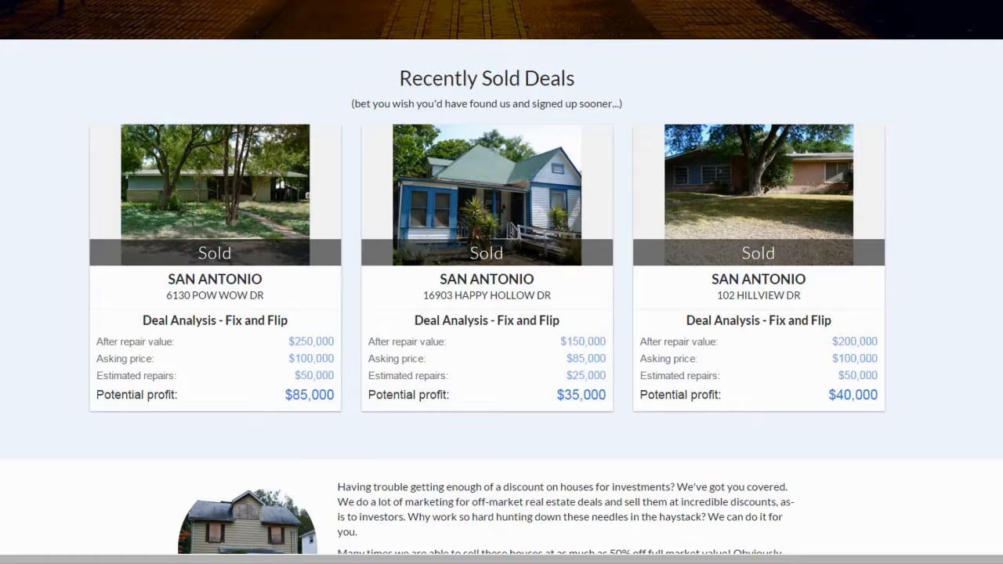
left_click(652, 255)
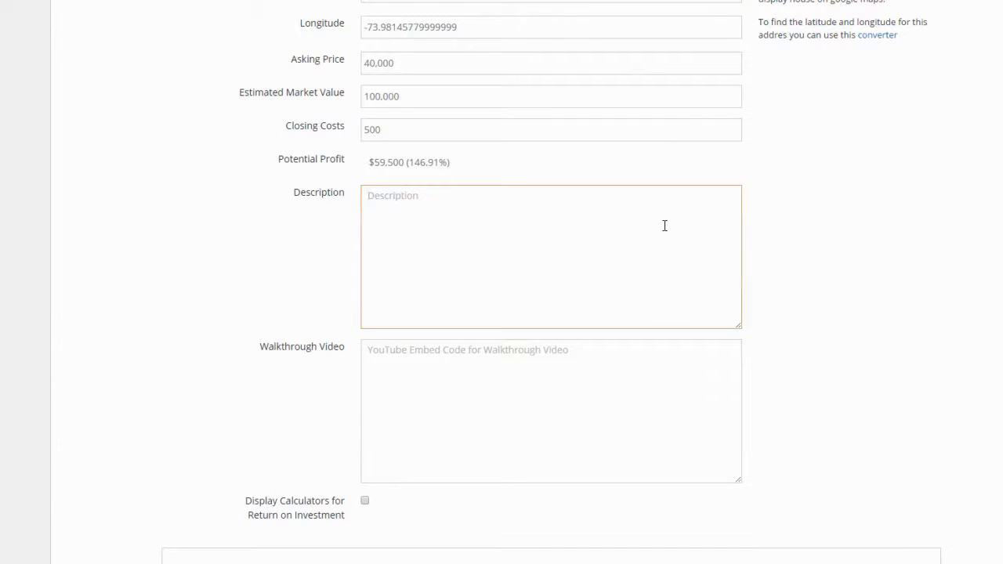
left_click(647, 393)
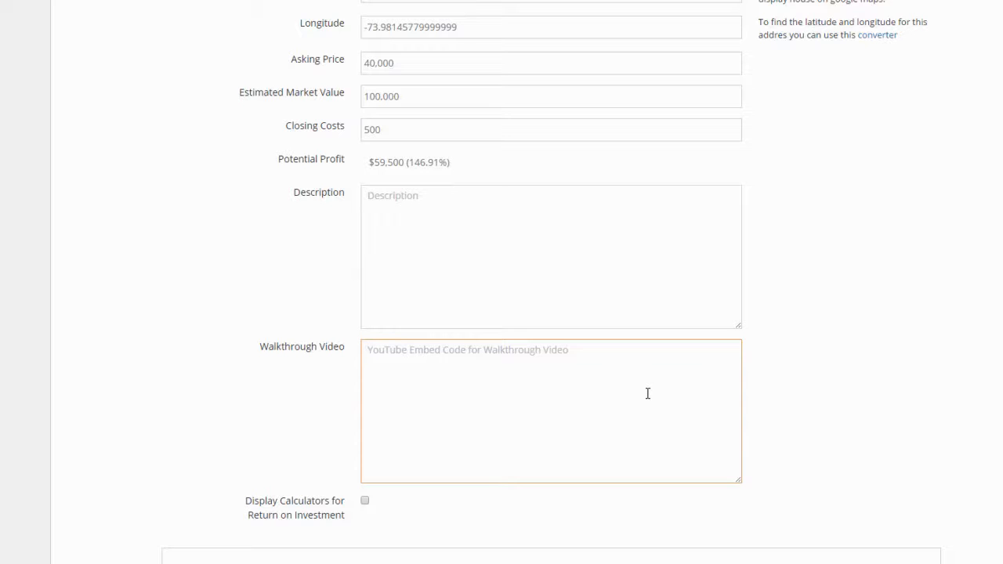
scroll(795, 372, "down", 4)
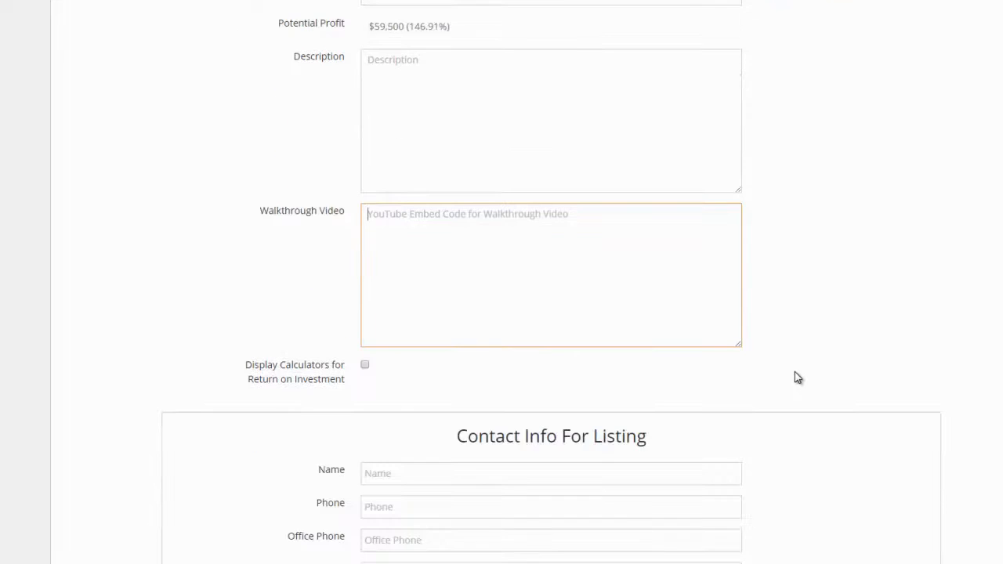
key("Tab")
key("Tab")
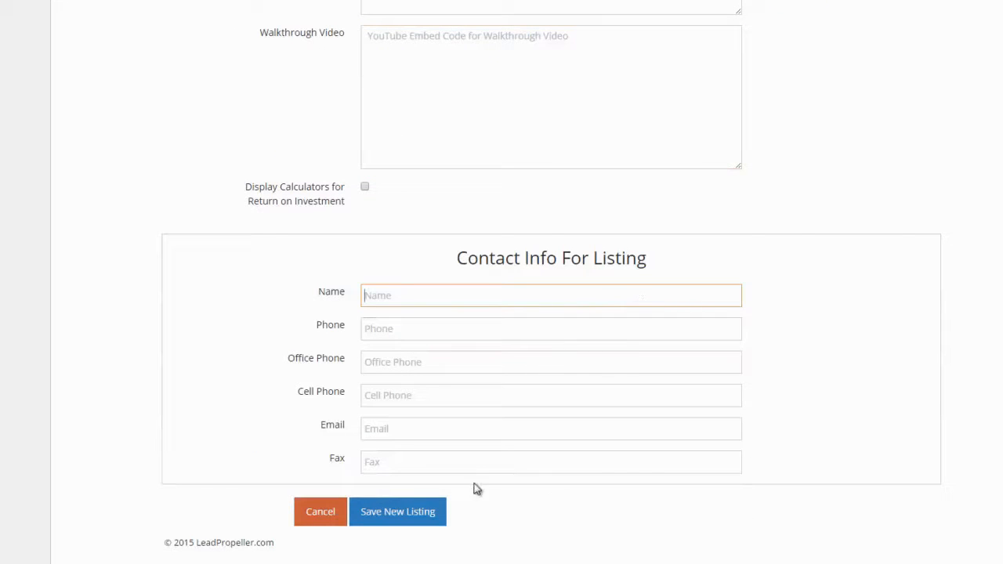
left_click(398, 518)
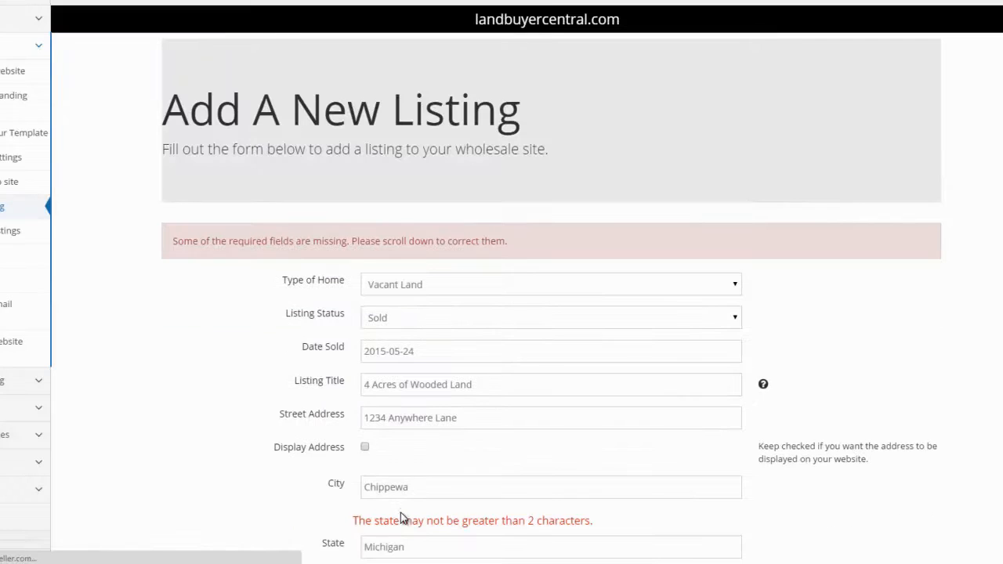
scroll(890, 254, "down", 5)
scroll(889, 255, "down", 9)
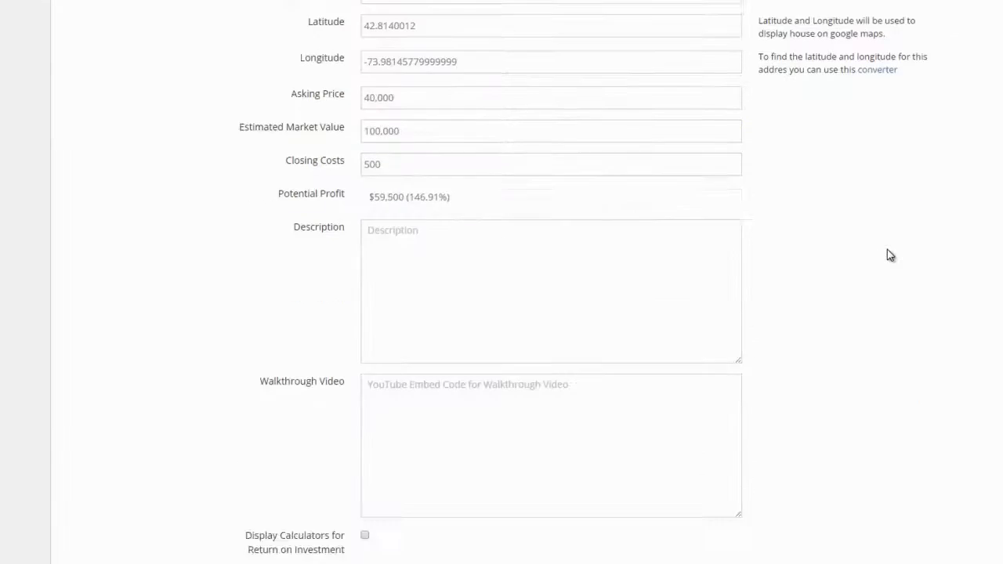
left_click(374, 519)
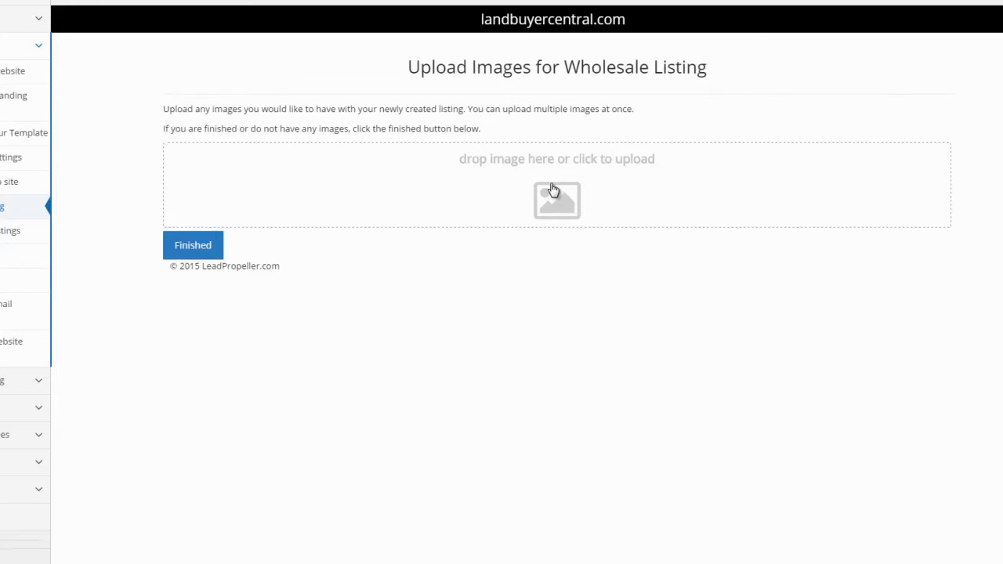
left_click(553, 190)
scroll(553, 120, "down", 5)
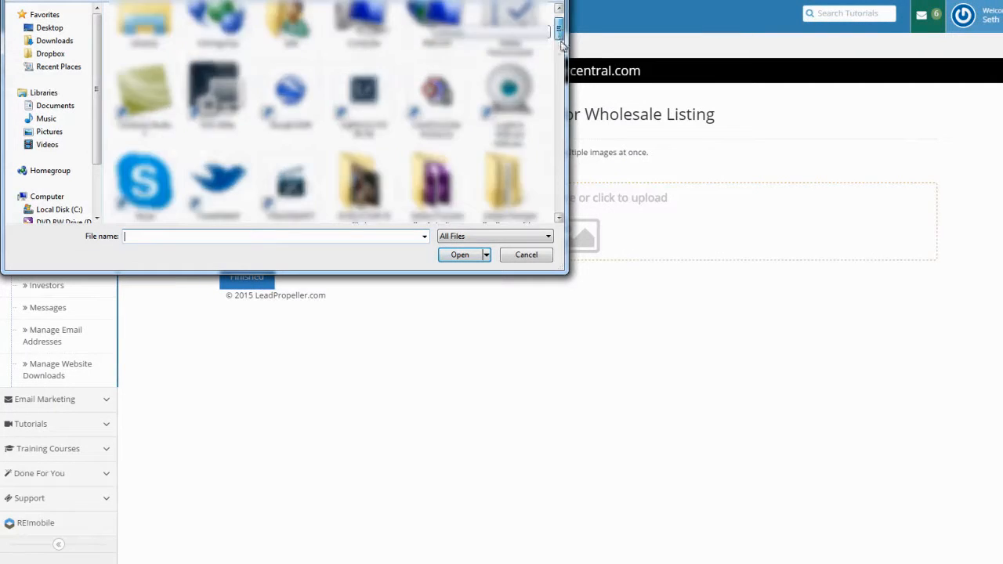
left_click_drag(552, 119, 549, 166)
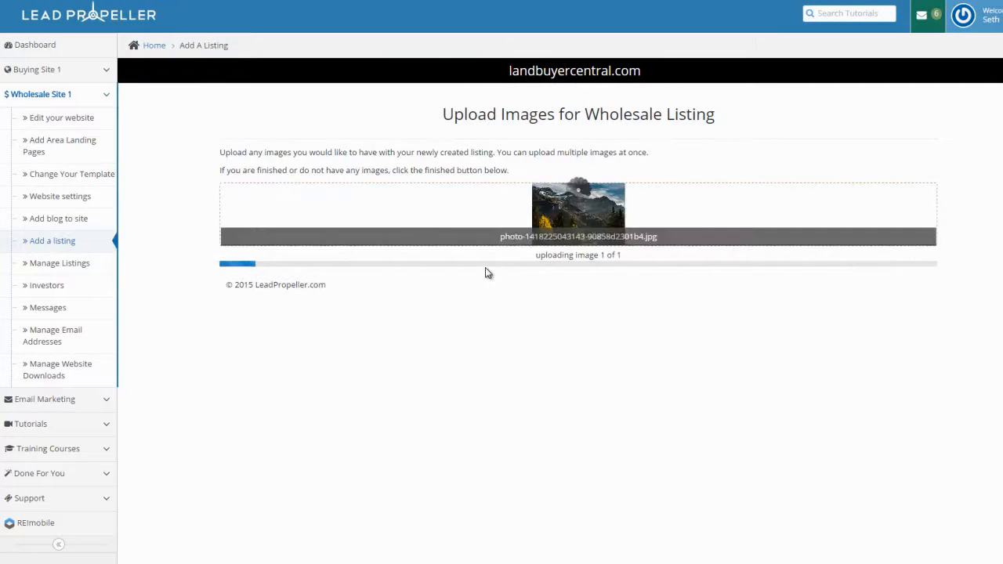
left_click(251, 263)
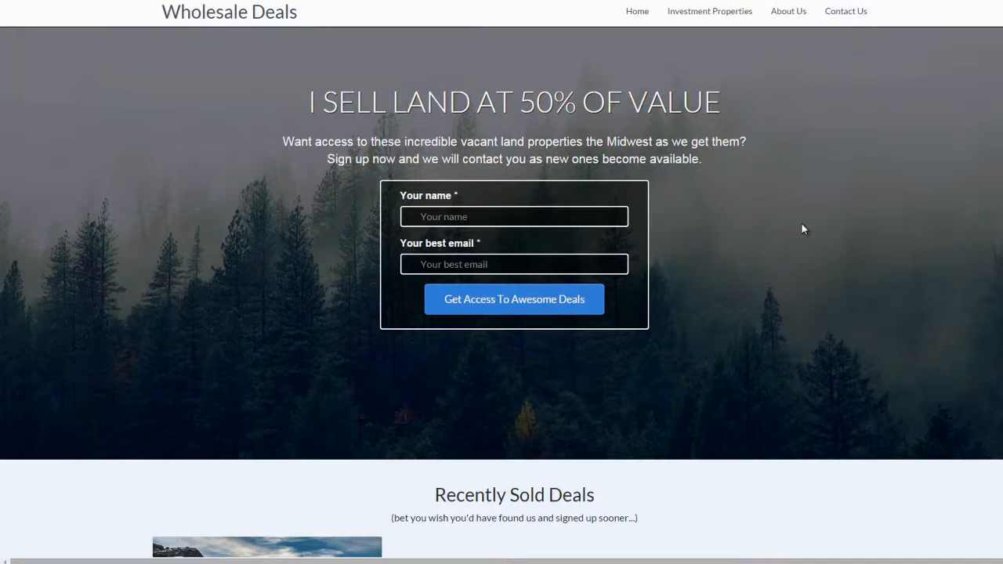
Step: Review the live website's home page from the sign-up form through the sold deals section to the footer
middle_click(801, 227)
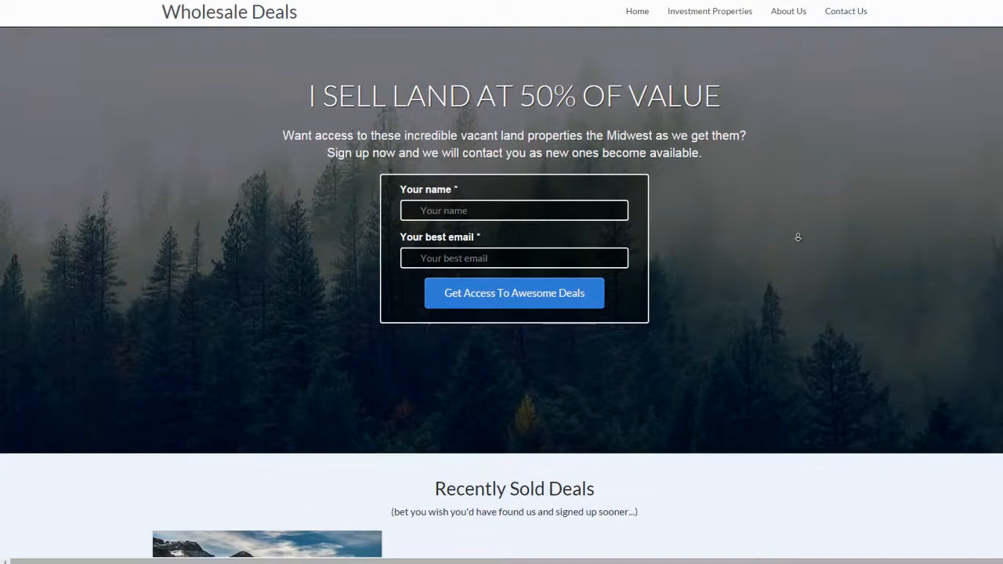
middle_click(801, 243)
scroll(803, 244, "down", 4)
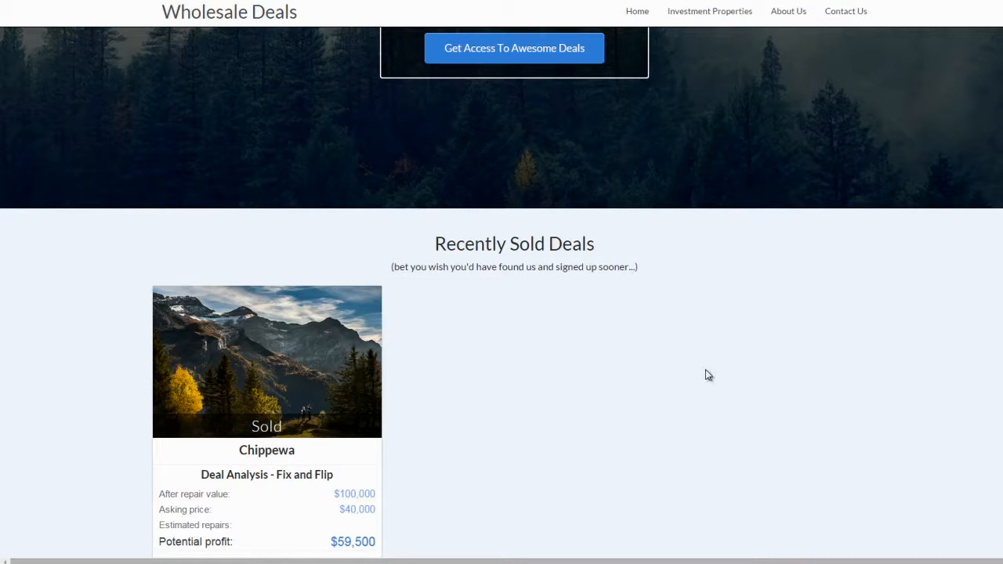
scroll(709, 376, "down", 10)
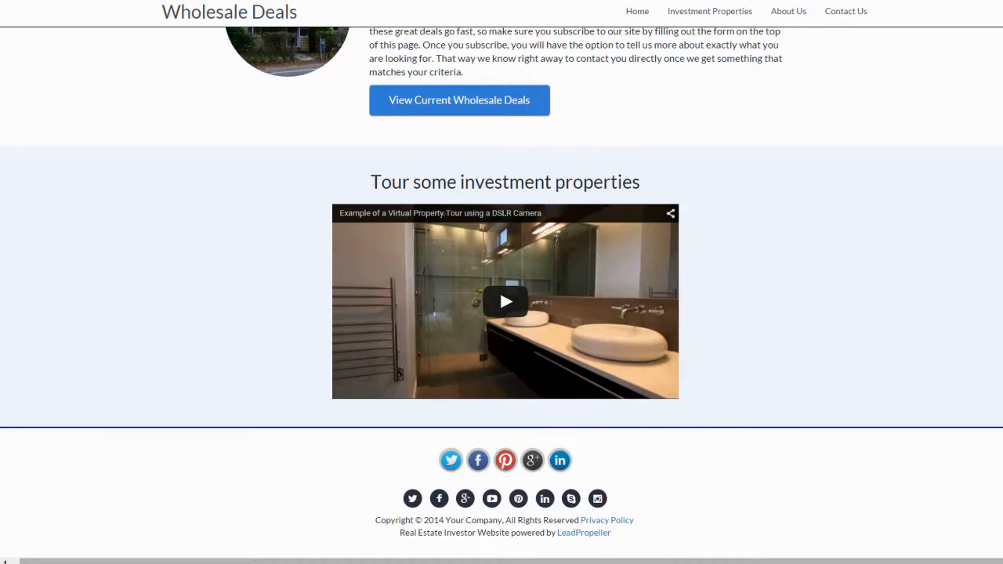
scroll(932, 363, "up", 1)
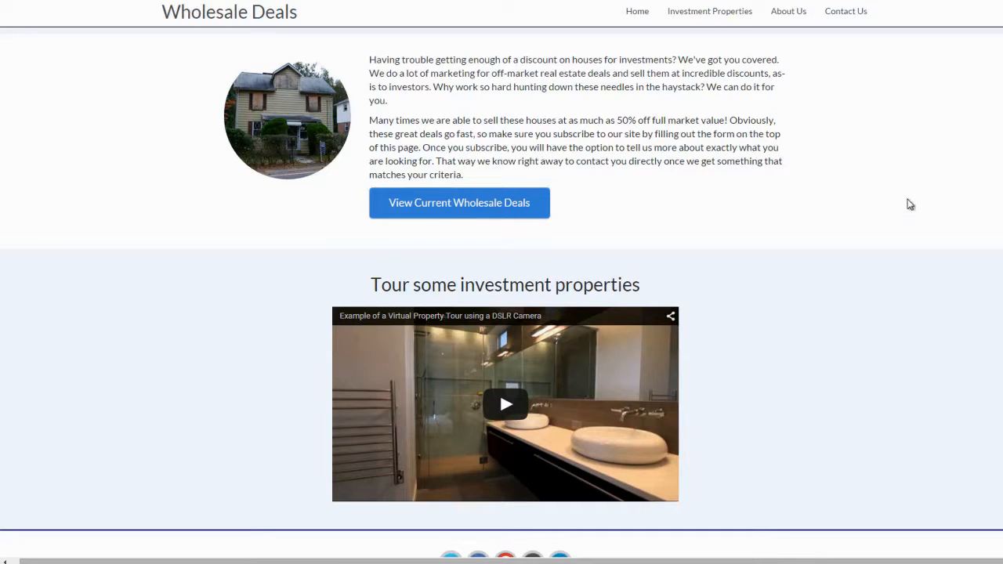
Step: Examine the live site's Investment Properties and About Us pages, reading through the About Us text, and return to the home page
left_click(716, 12)
left_click(790, 12)
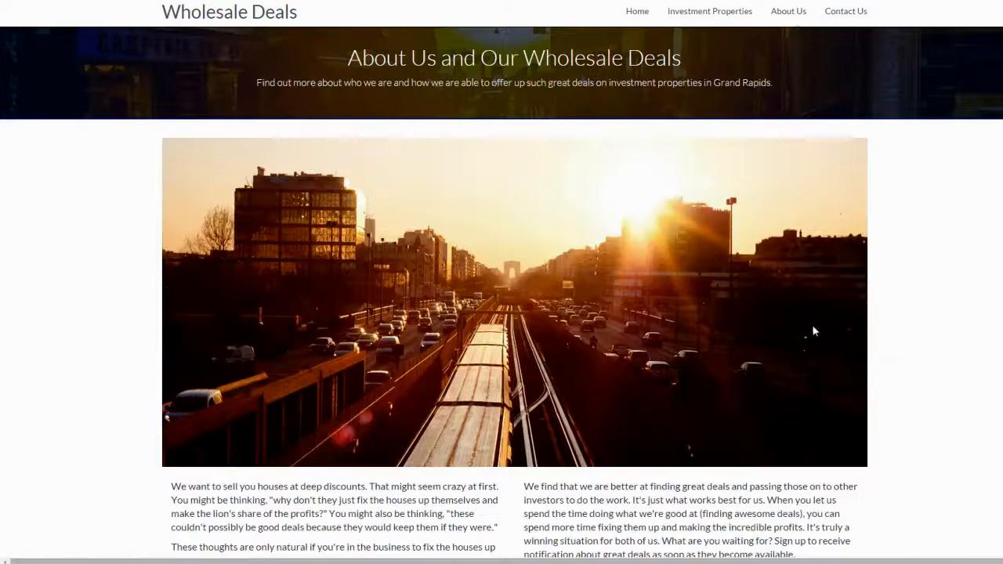
scroll(812, 345, "down", 10)
scroll(807, 365, "up", 4)
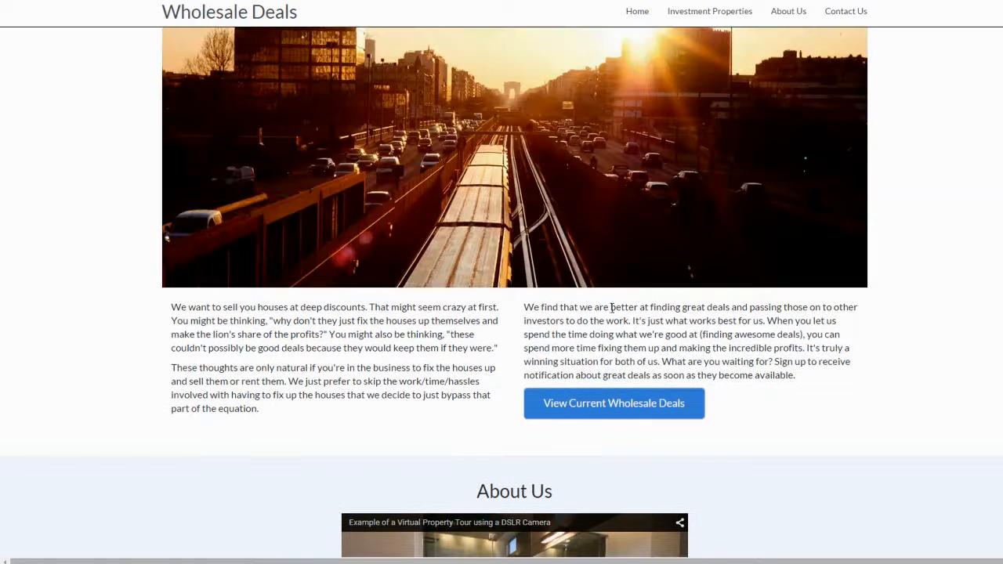
scroll(549, 370, "up", 3)
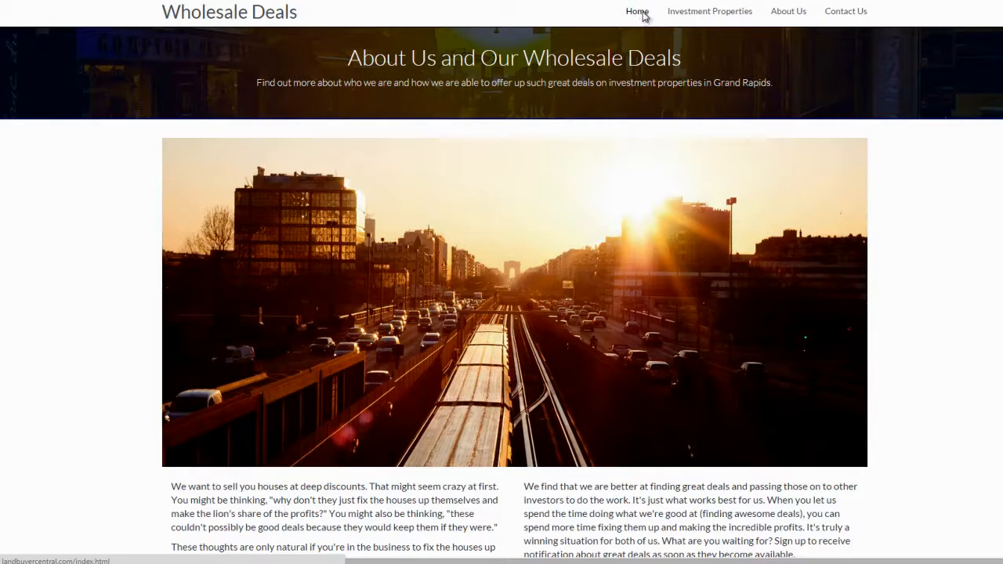
left_click(637, 12)
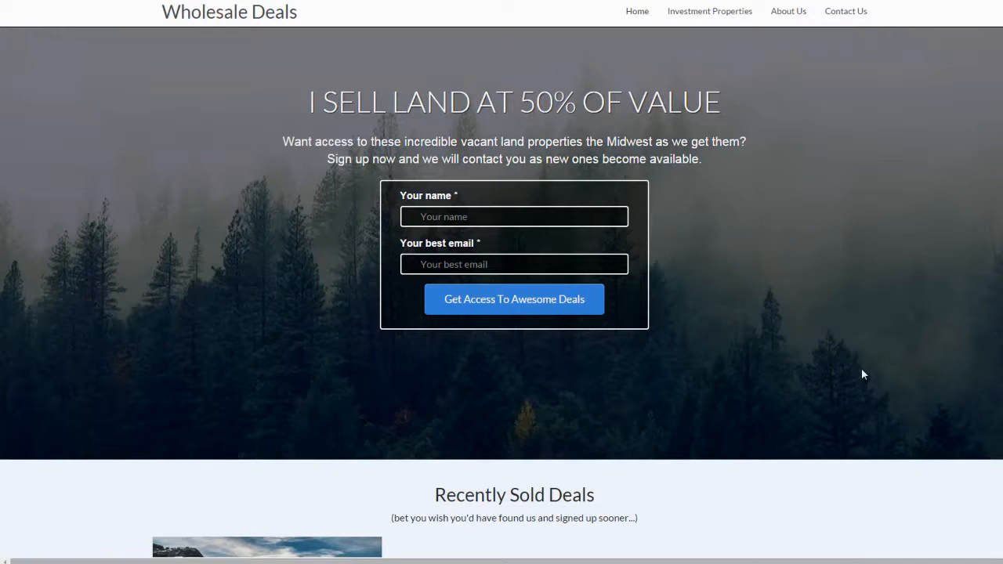